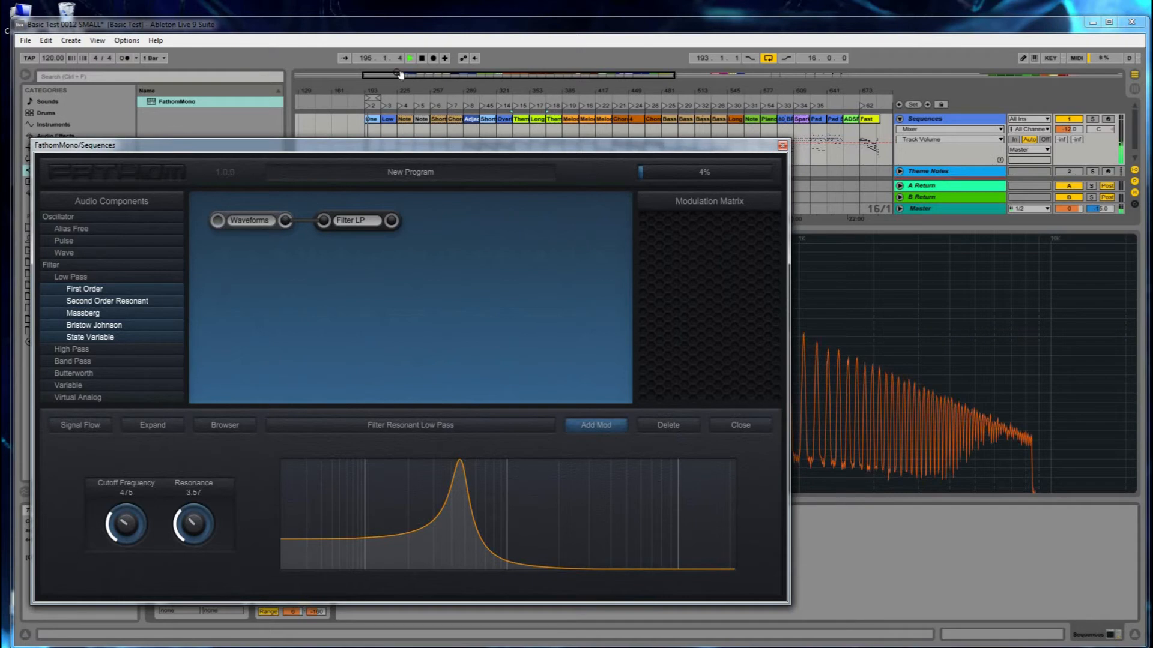
Stop playback and set the low-pass filter's cutoff frequency to 630
key(space)
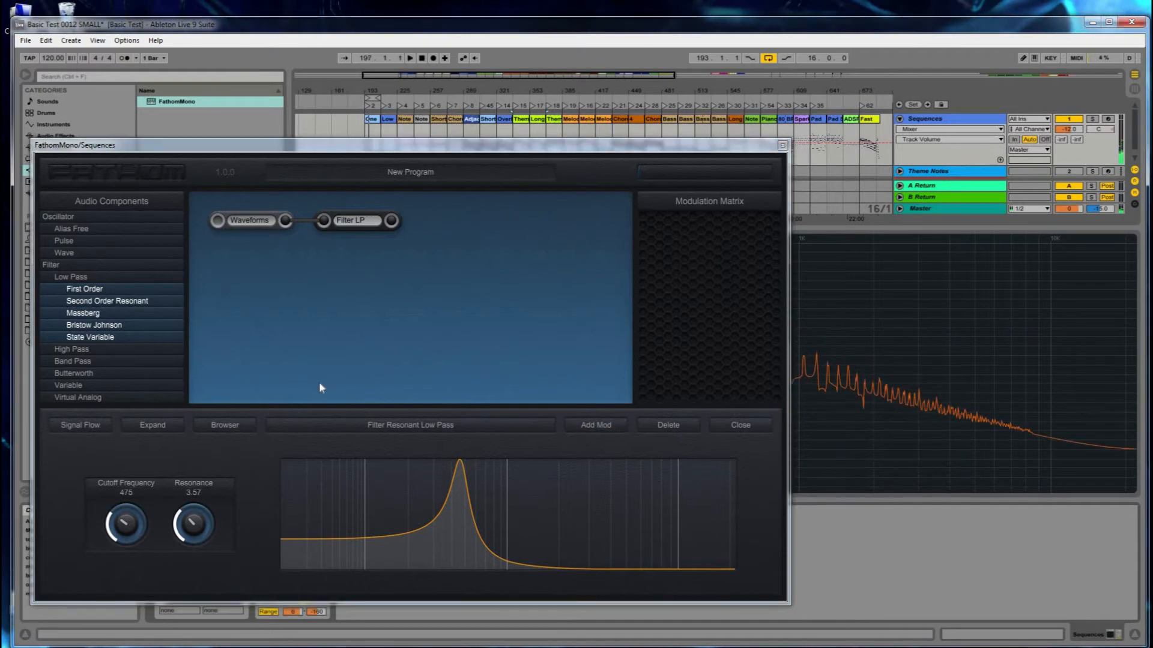
click(588, 427)
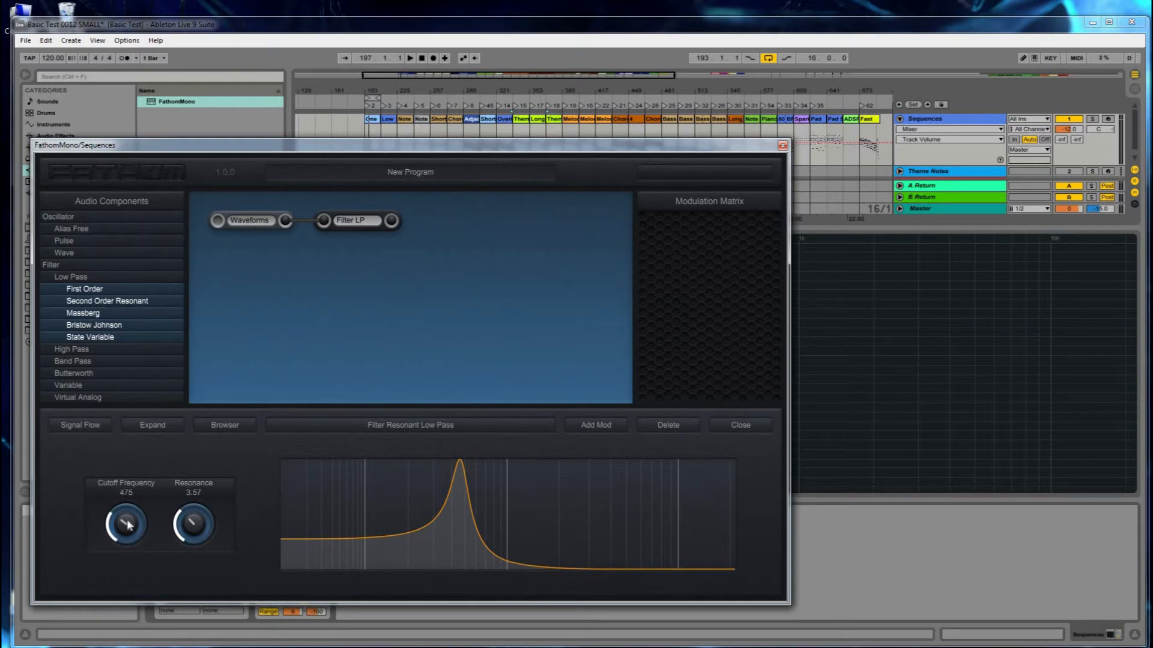
mouse_move(125, 535)
mouse_down()
mouse_move(142, 455)
mouse_move(135, 564)
mouse_move(139, 500)
mouse_move(136, 555)
mouse_move(128, 527)
mouse_up()
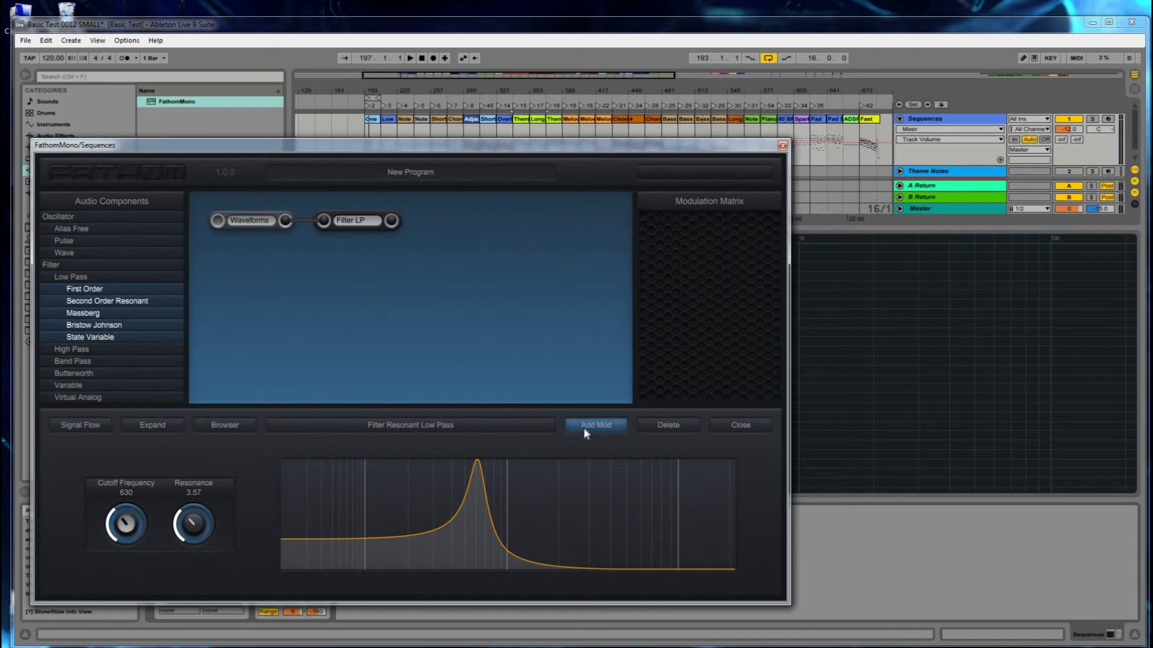
Add a modulation to the filter's Cutoff Frequency and assign a new LFO modulator to it
click(600, 427)
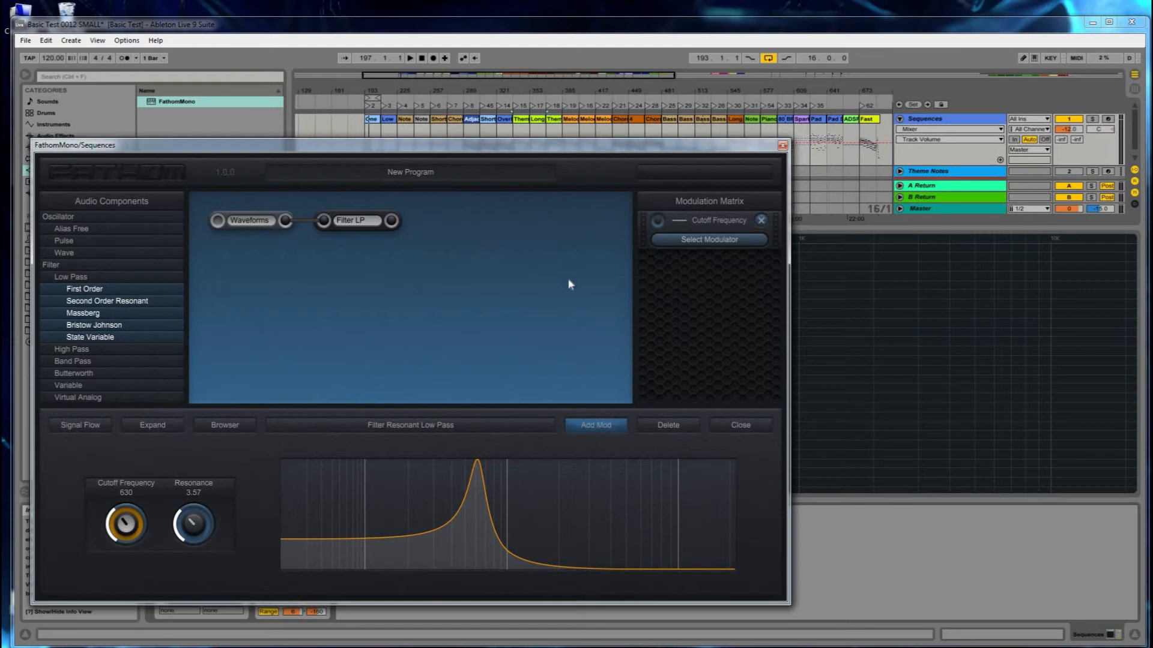
click(680, 241)
click(690, 242)
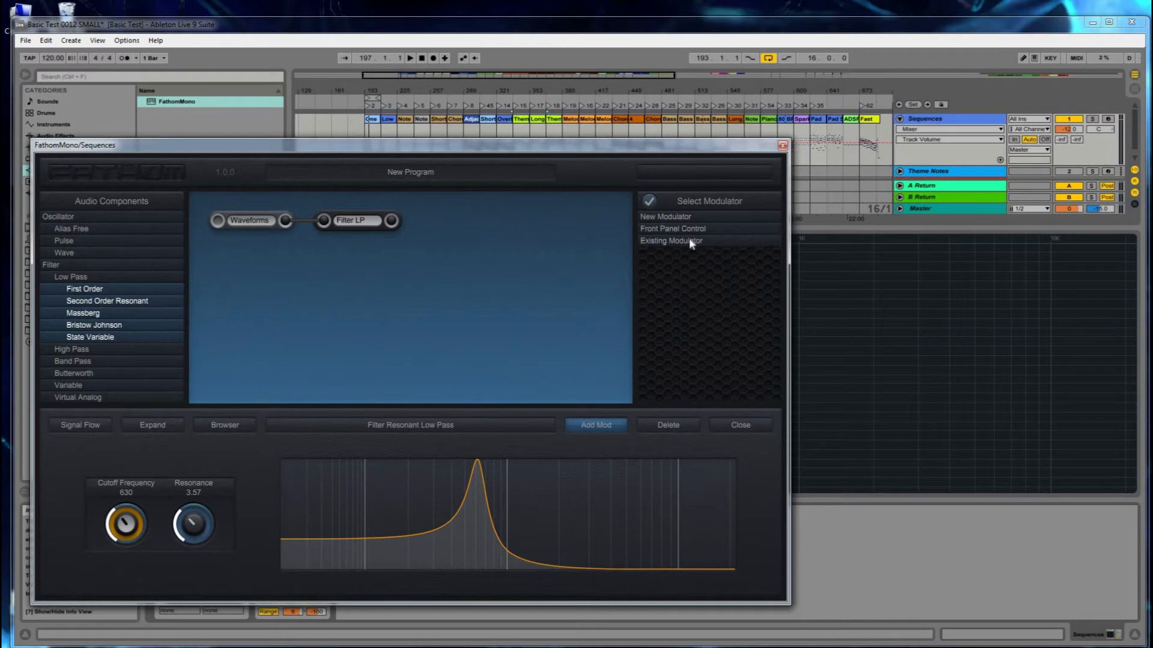
click(685, 219)
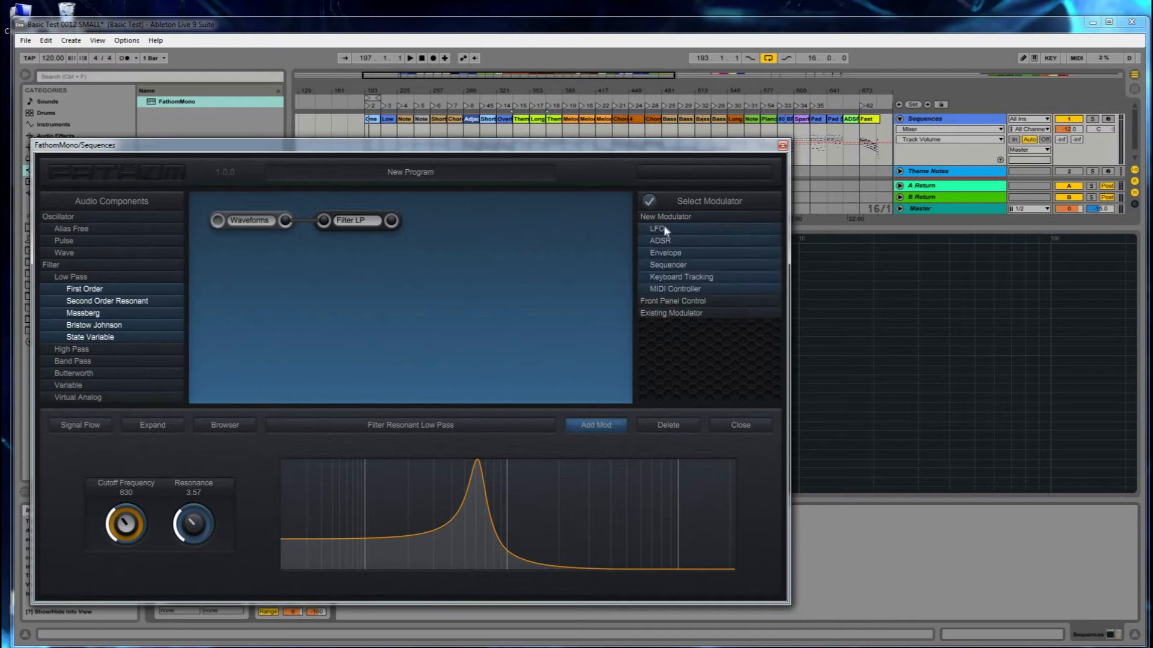
click(664, 227)
click(650, 201)
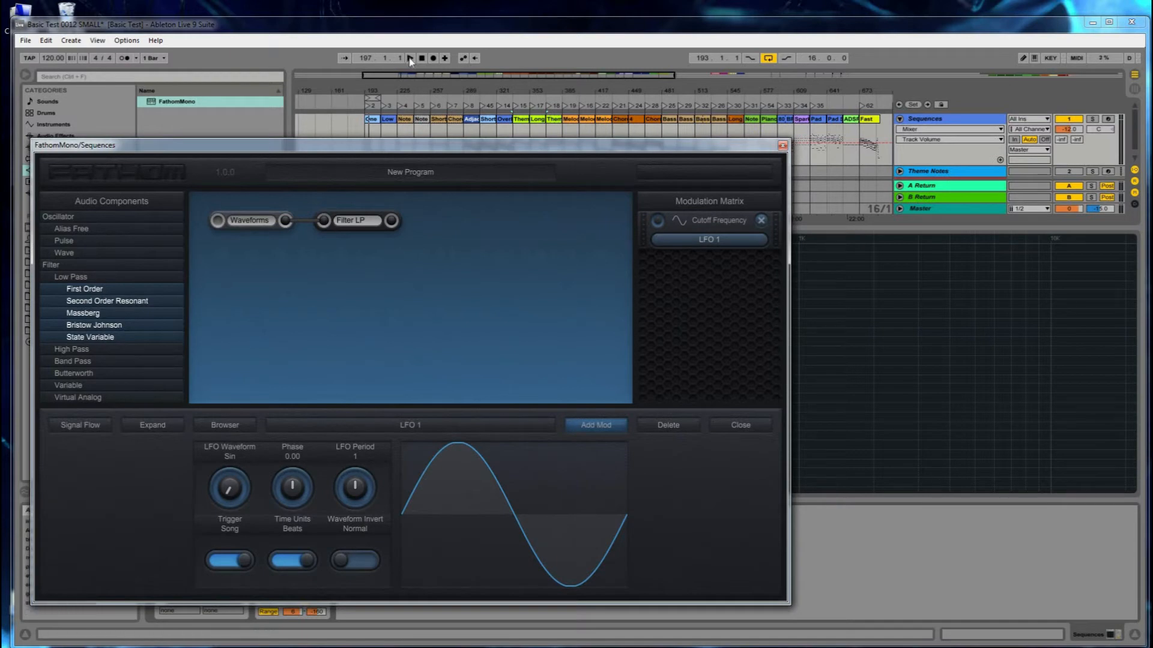
Start playback and set the Cutoff Frequency modulation's operation to Add
click(718, 239)
key(space)
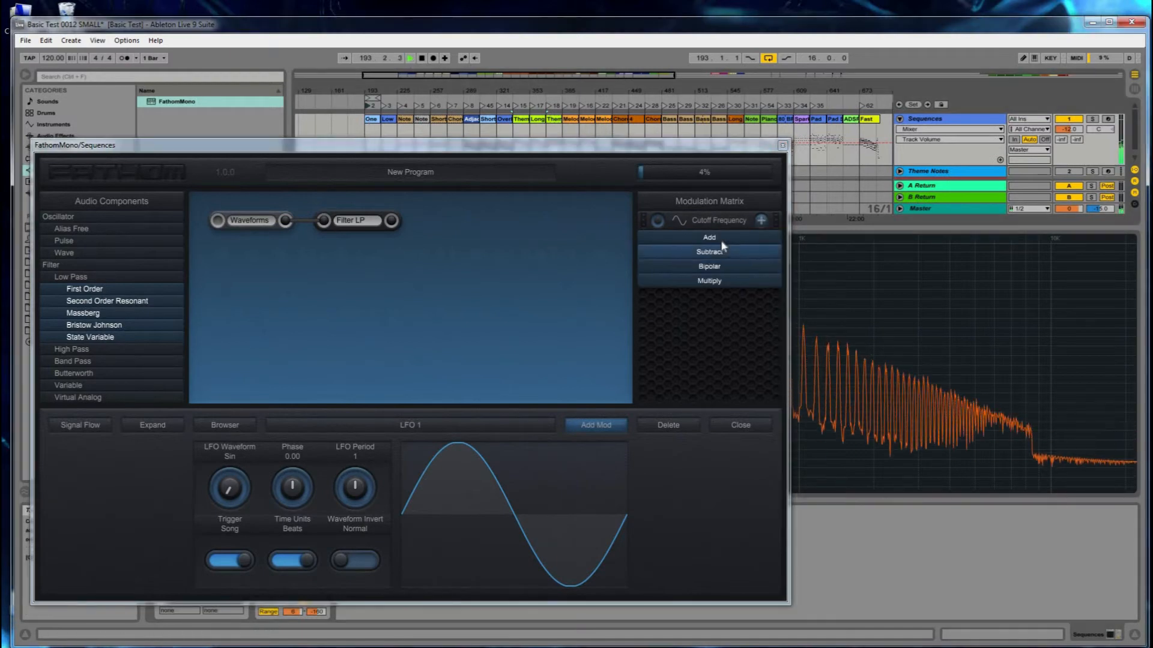
click(721, 235)
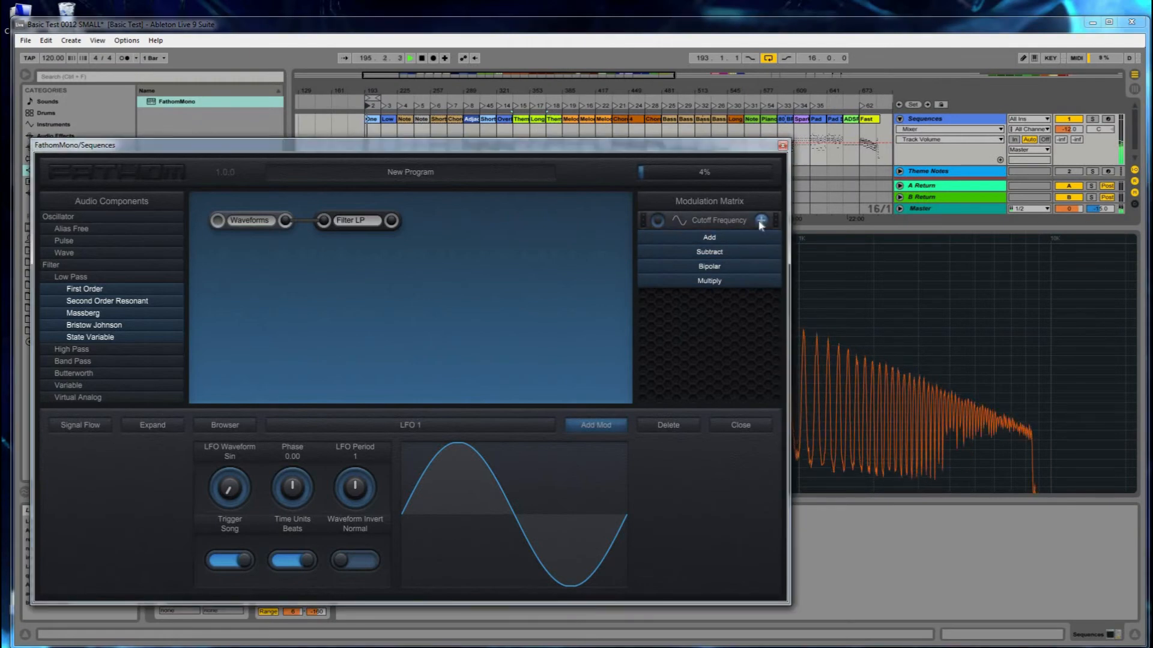
click(711, 237)
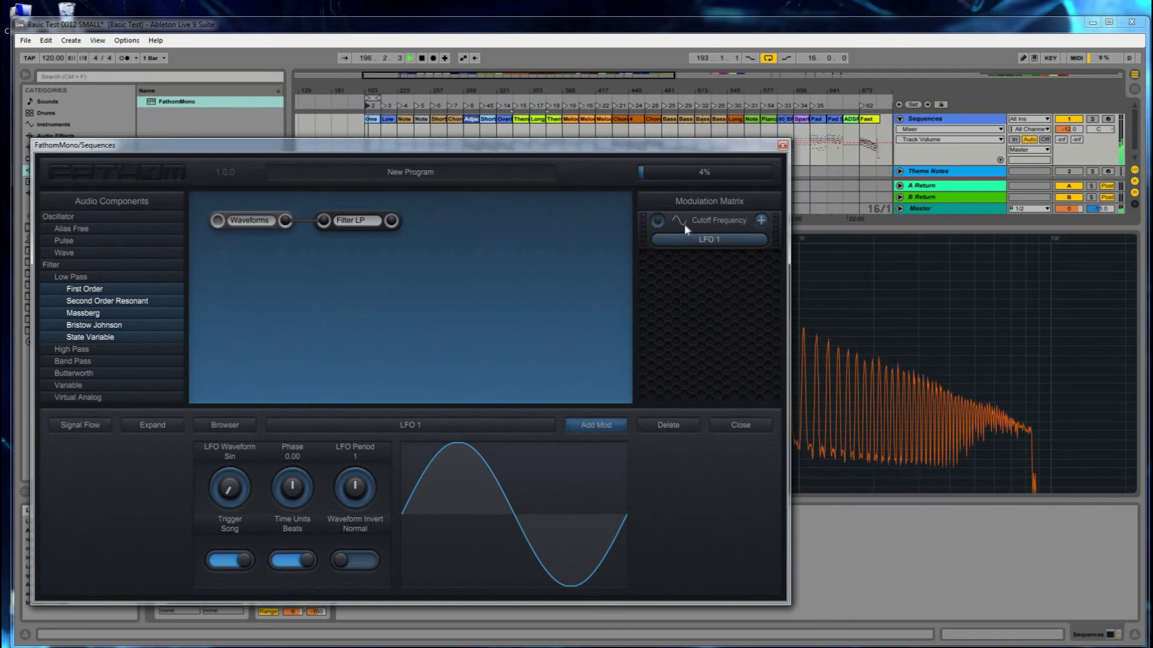
Set LFO 1's phase to -0.25 and the Cutoff Frequency modulation amount to 0.255
drag(285, 488, 296, 487)
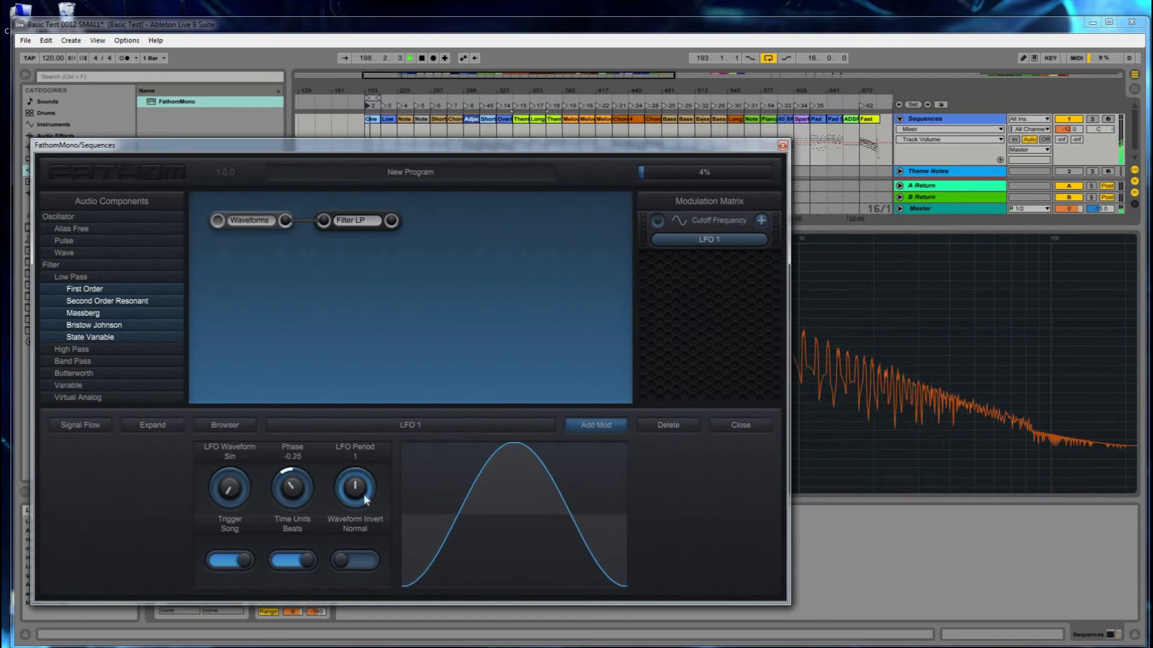
drag(661, 216, 661, 214)
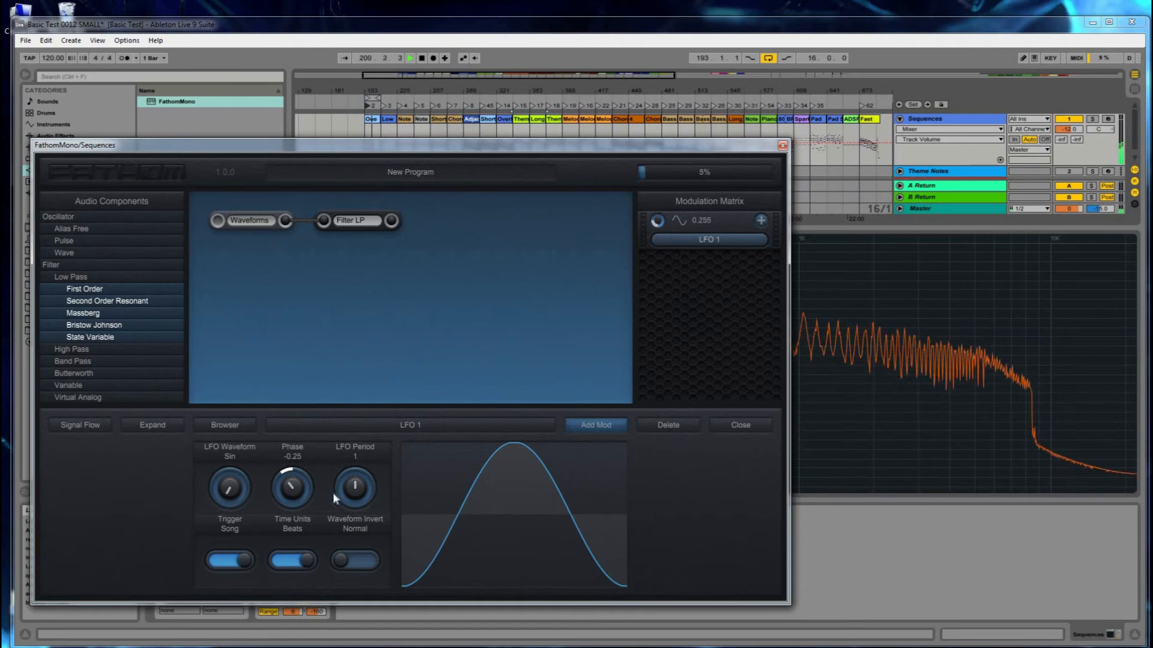
click(325, 551)
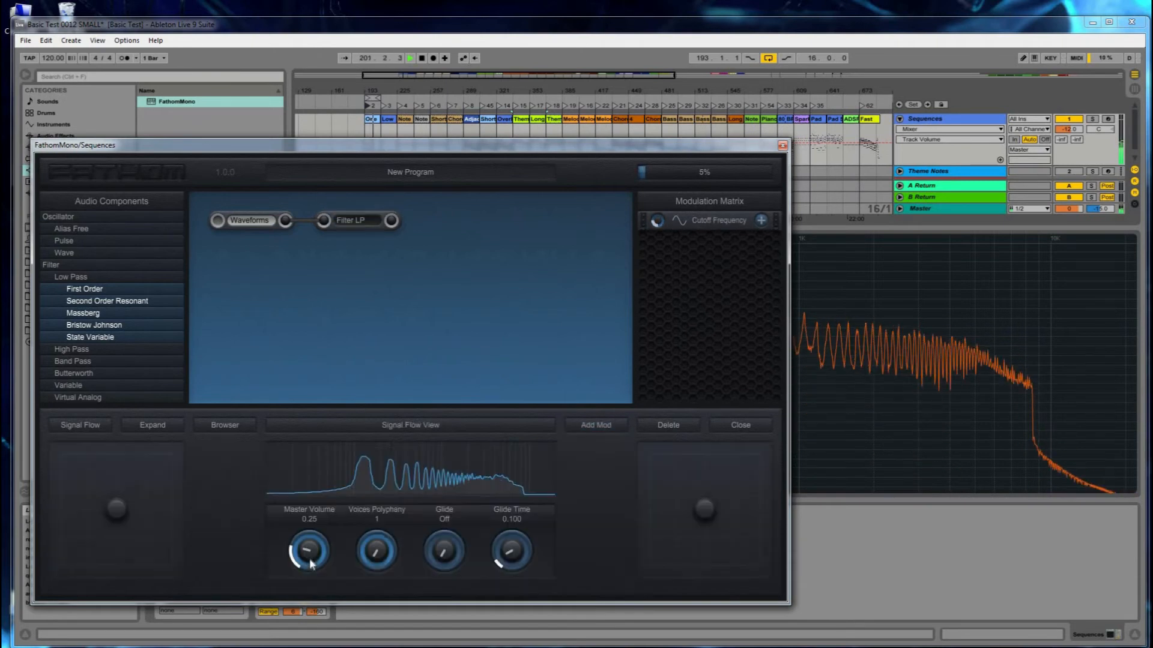
Set the period of the LFO modulating the filter cutoff to 8
click(355, 222)
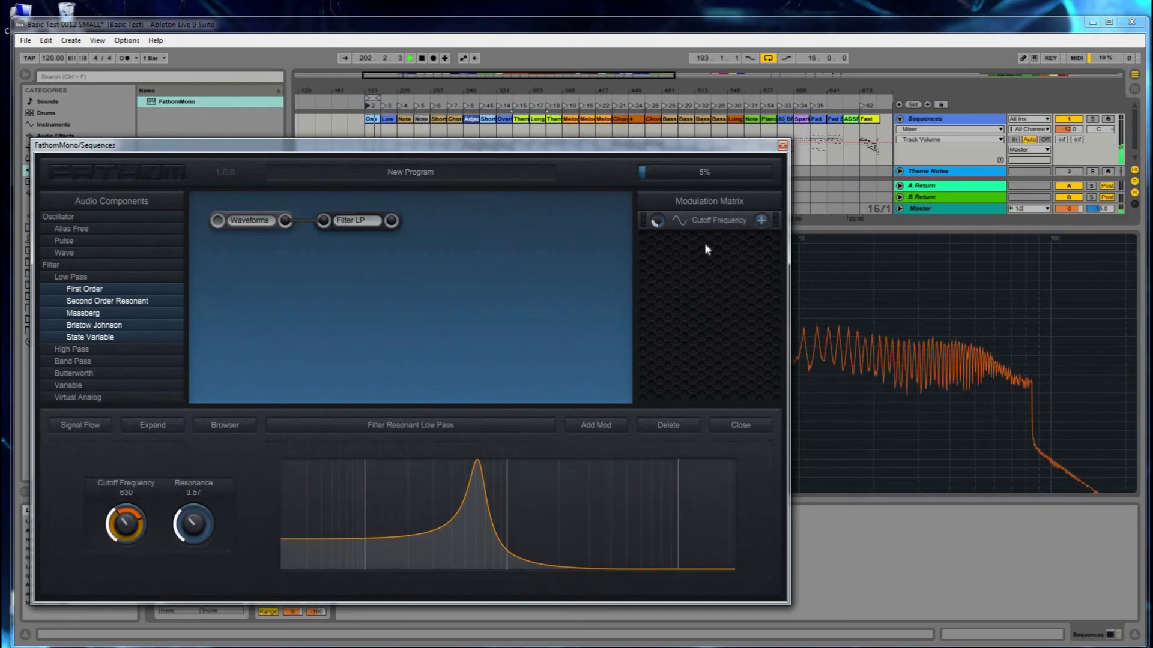
click(679, 219)
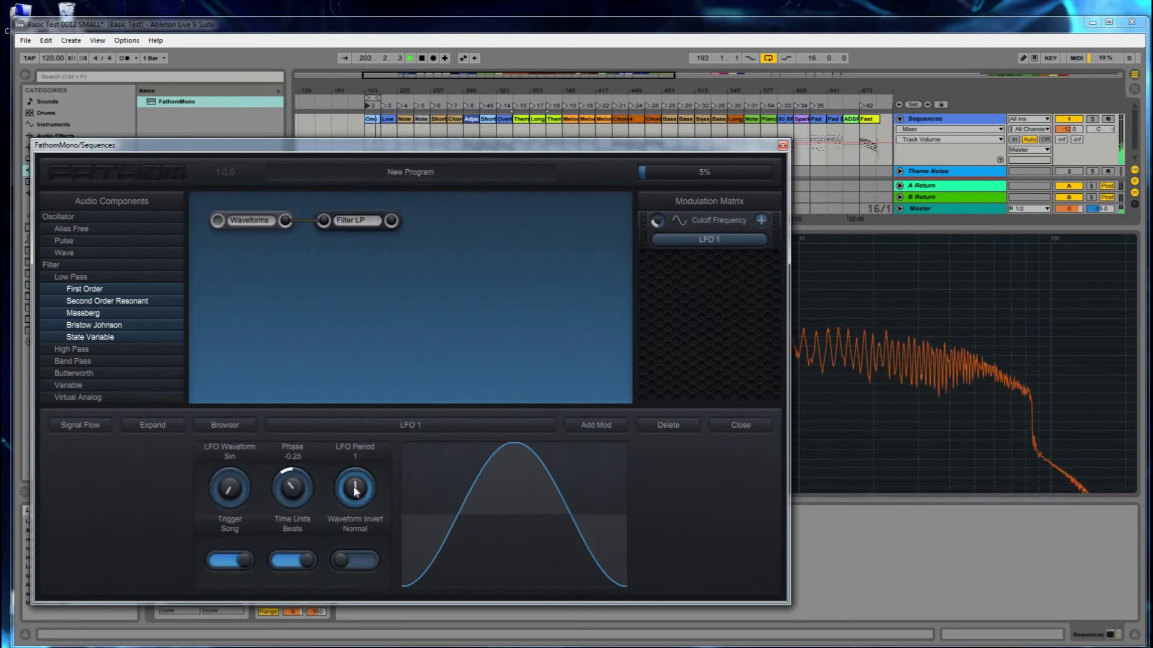
drag(355, 487, 355, 468)
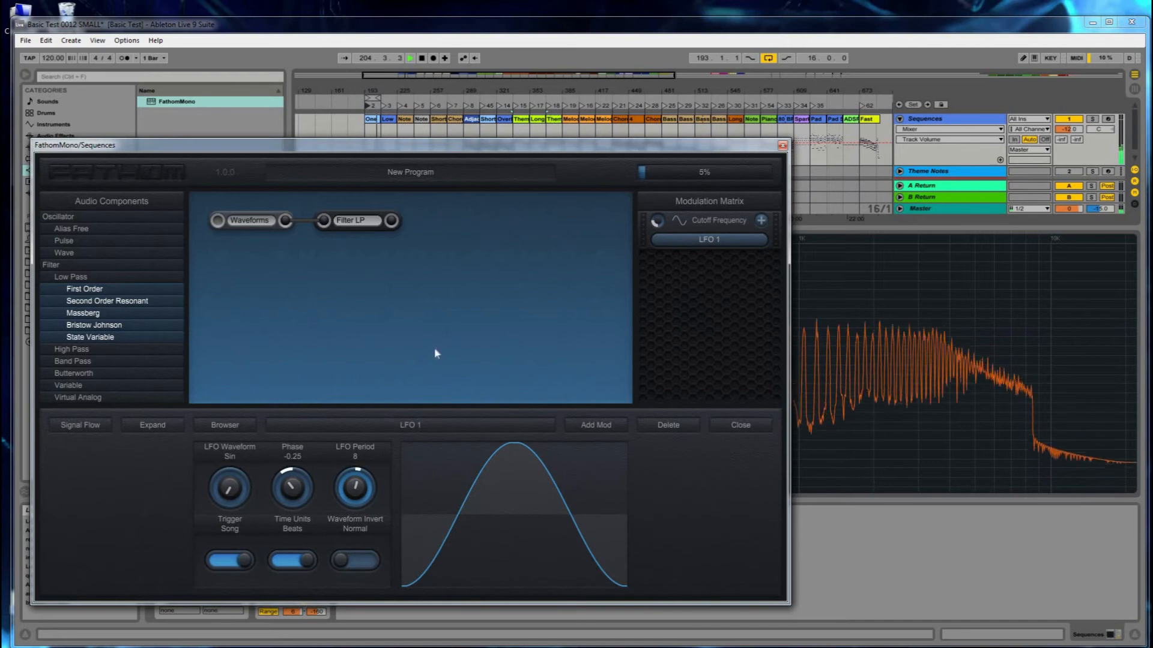
Return to the low-pass filter's settings and set its resonance to 4.16
click(677, 222)
click(345, 222)
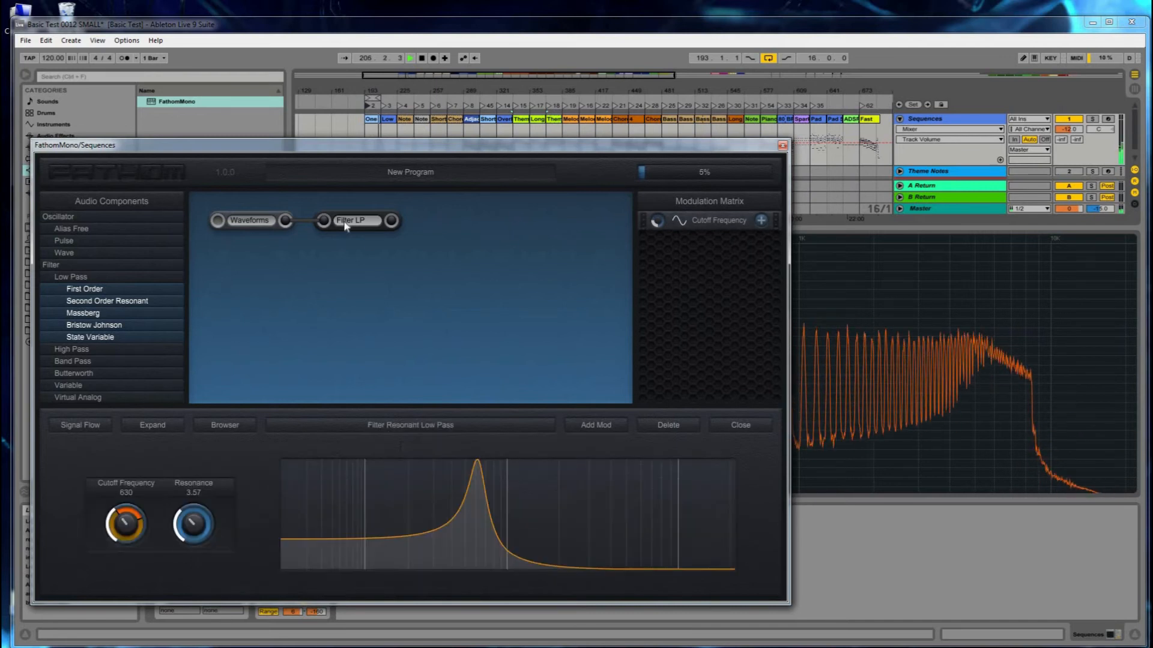
drag(194, 536, 194, 510)
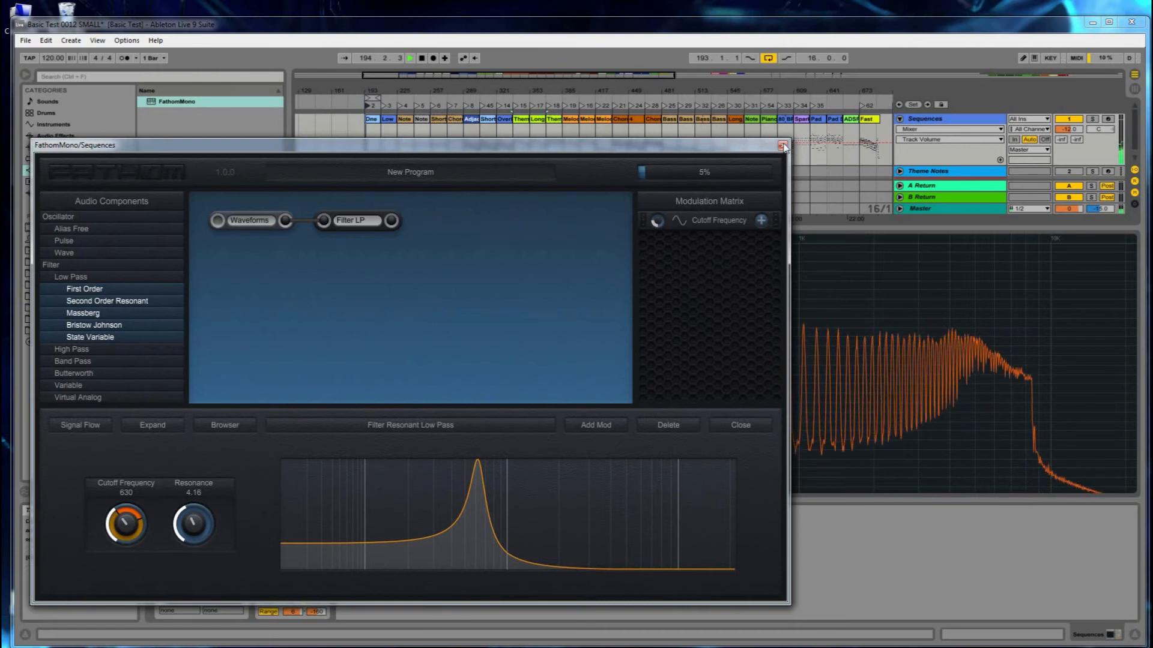
Hide the synth window to examine the full spectrum display, then reopen the synth and stop playback
key(ctrl+alt+p)
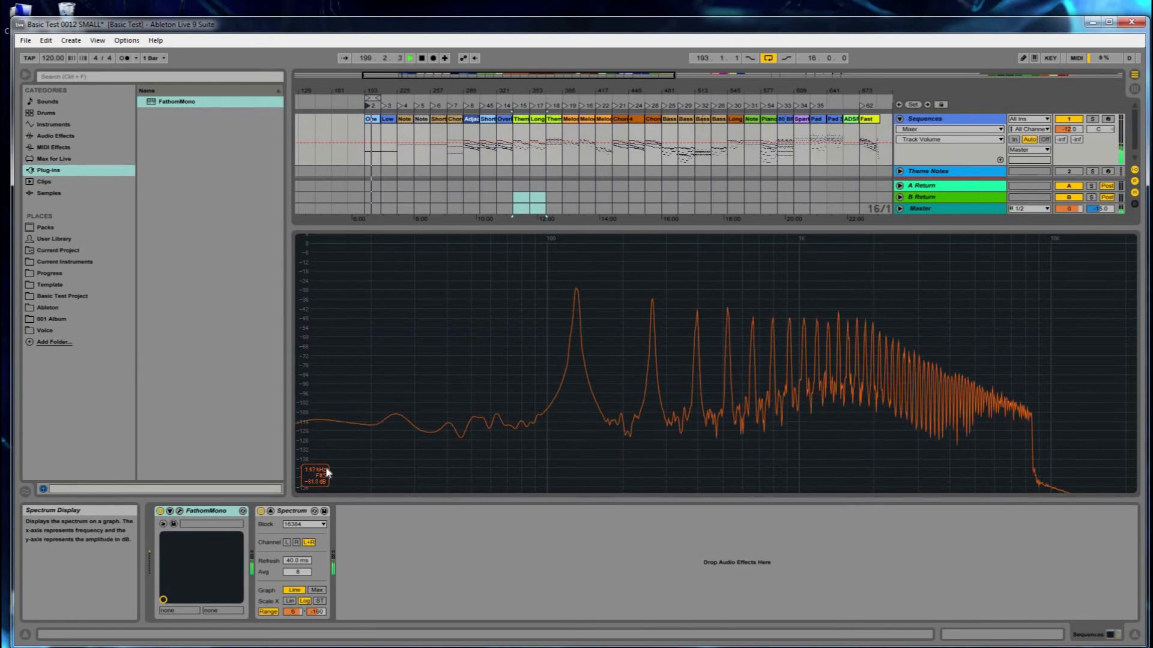
click(179, 512)
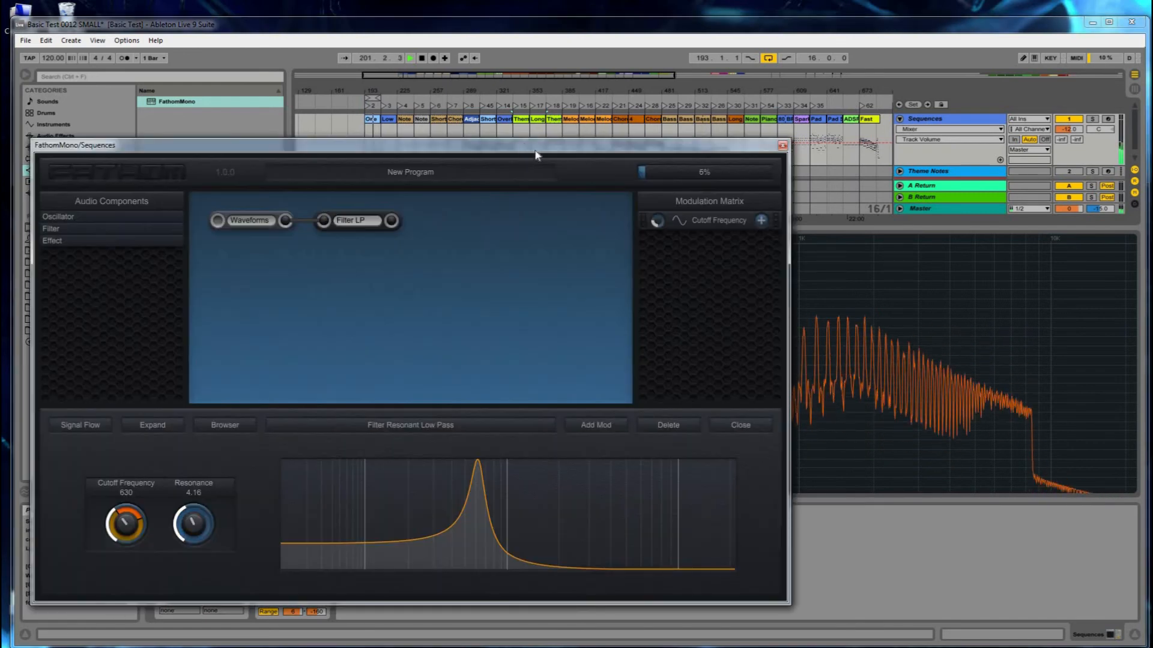
click(422, 58)
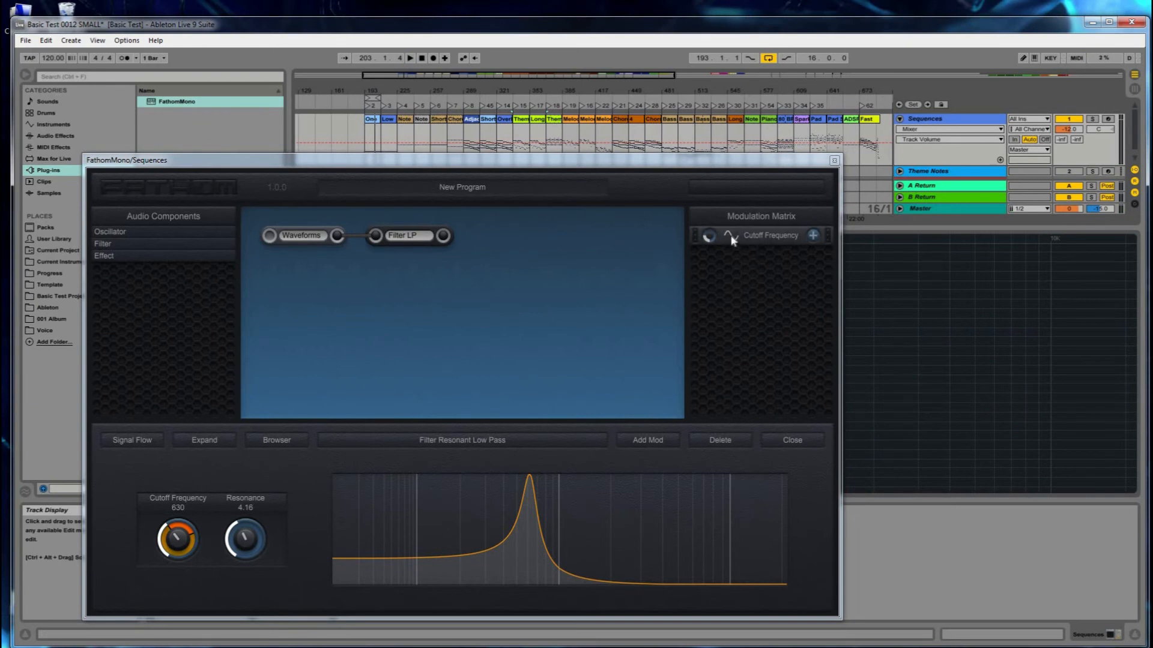
Replace LFO 1 on the Cutoff Frequency modulation with a new Envelope modulator
click(753, 346)
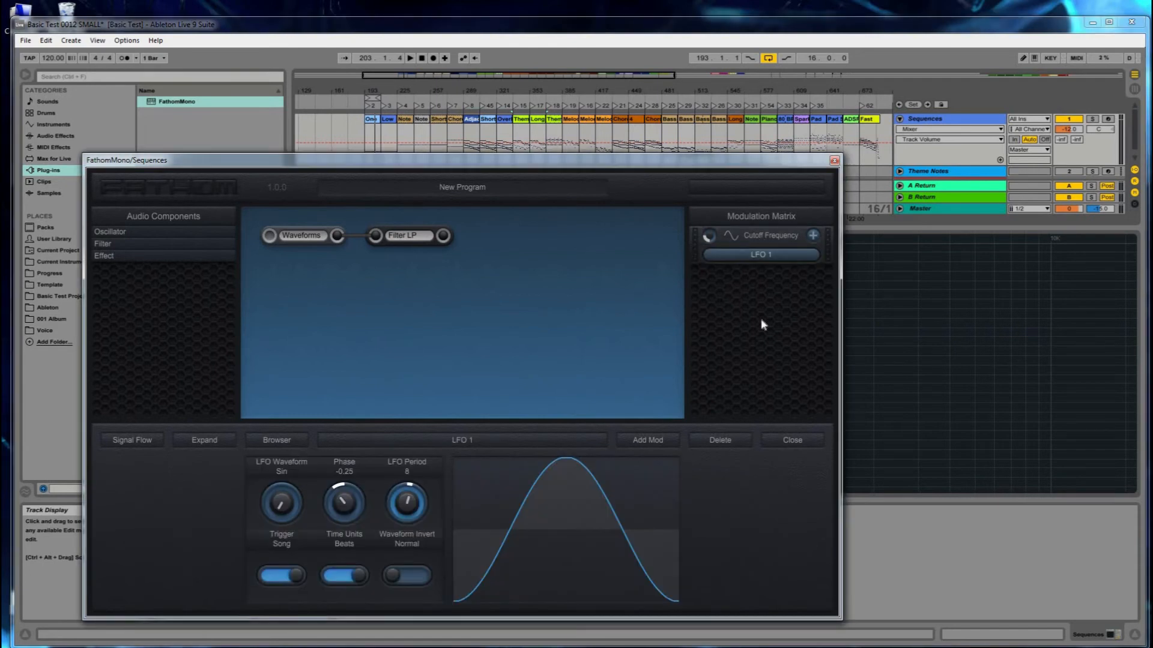
click(750, 256)
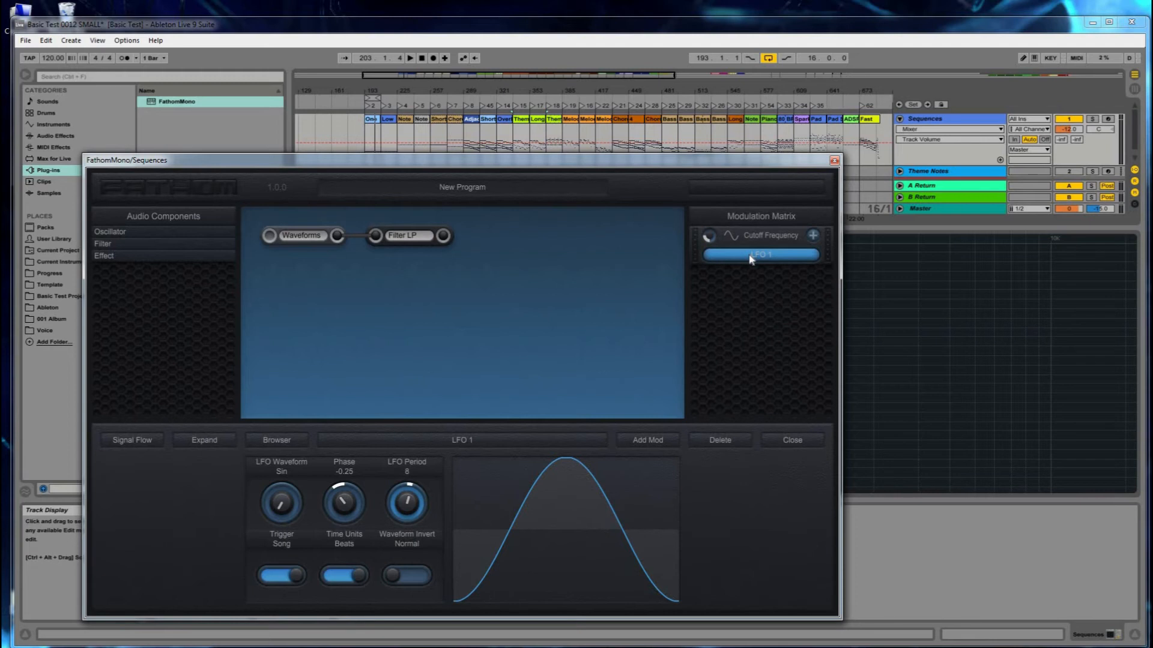
click(749, 257)
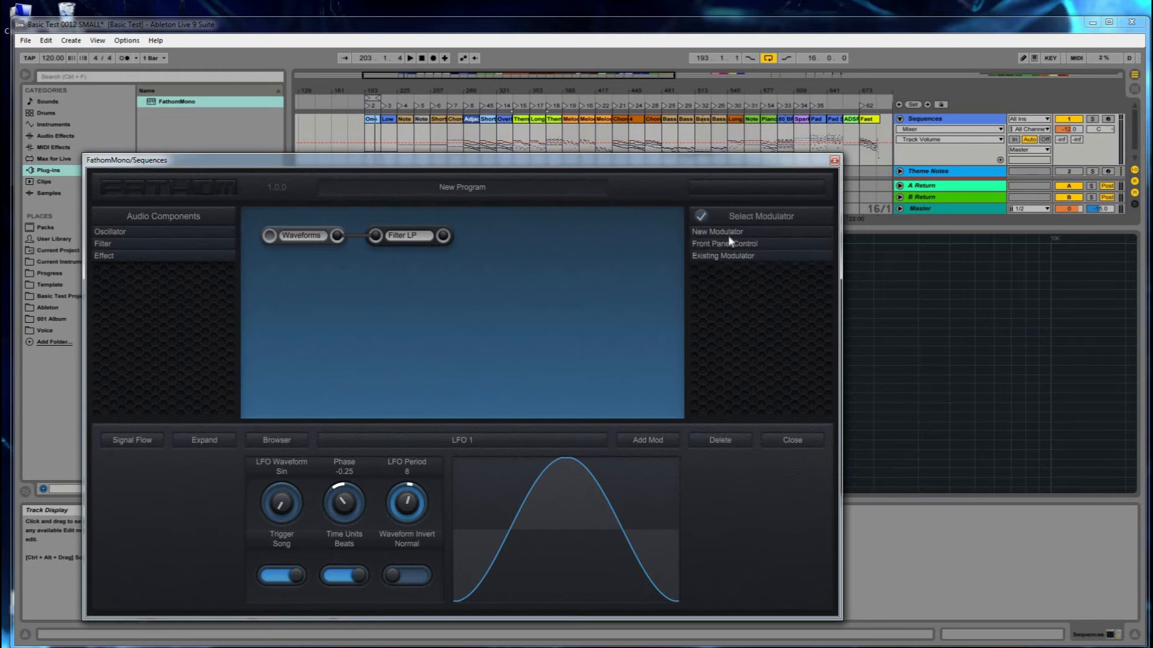
click(729, 234)
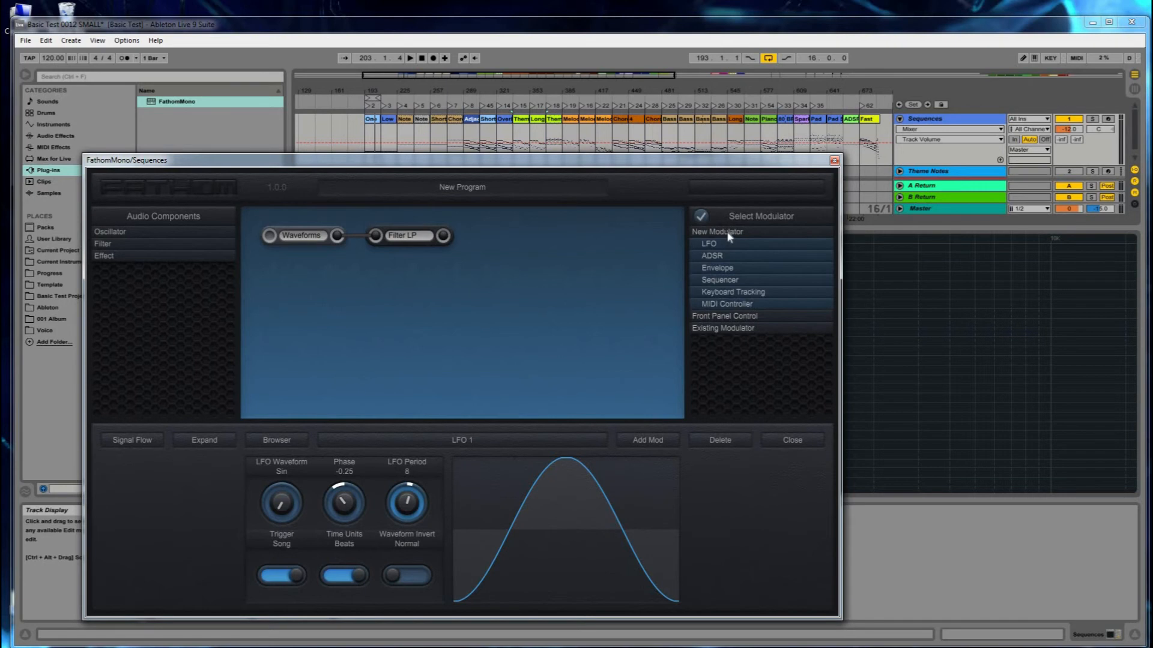
click(714, 267)
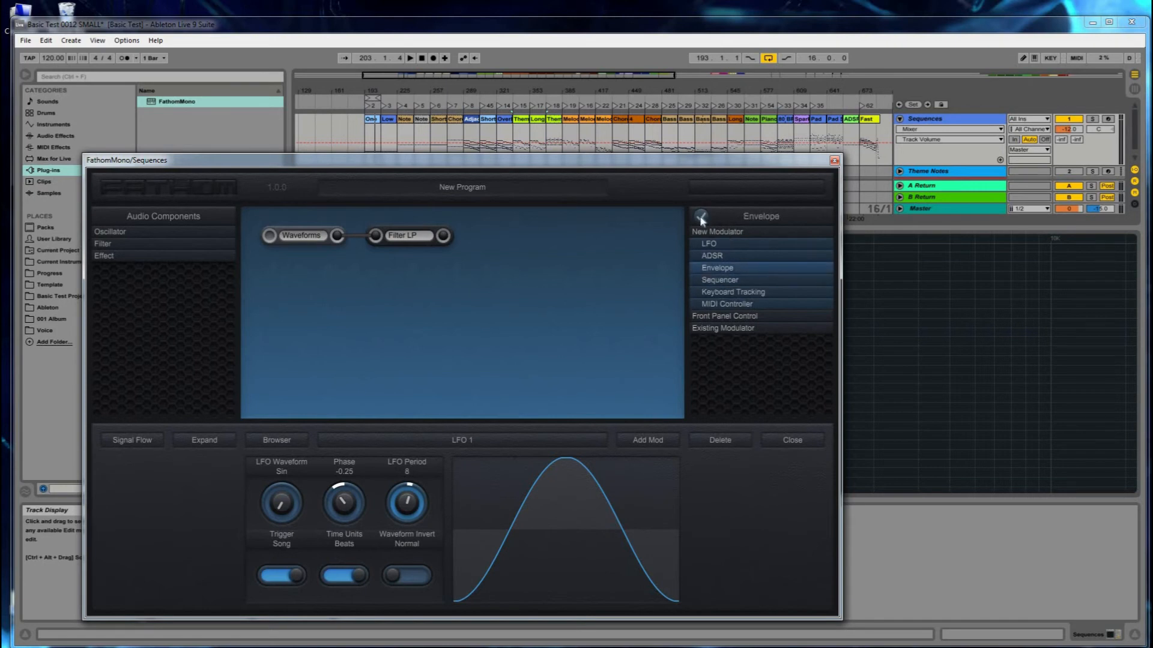
click(701, 216)
drag(609, 157, 630, 181)
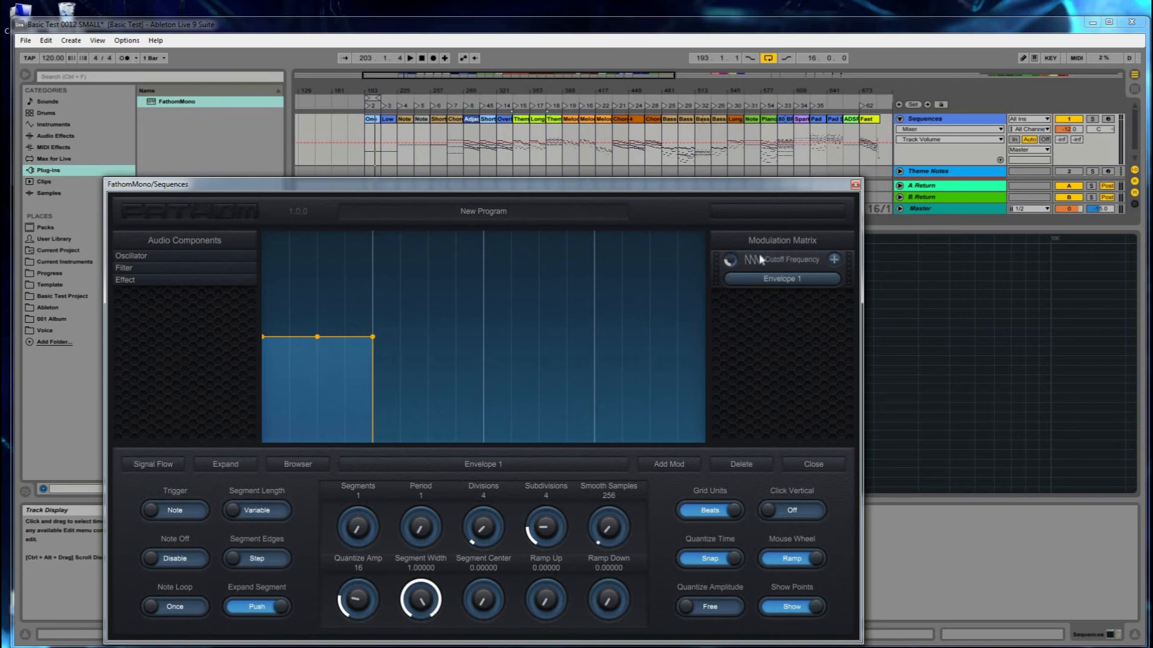
Play from the first locator, switch Quantize Amplitude to Snap and set Quantize Amp to 3
click(368, 110)
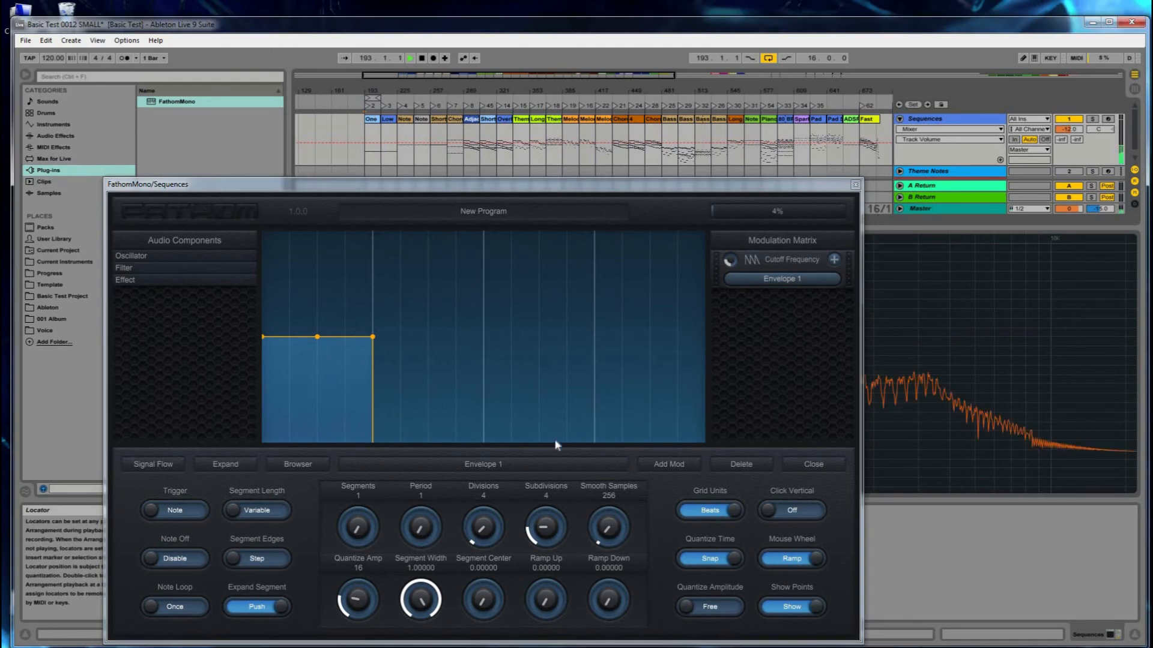
click(718, 608)
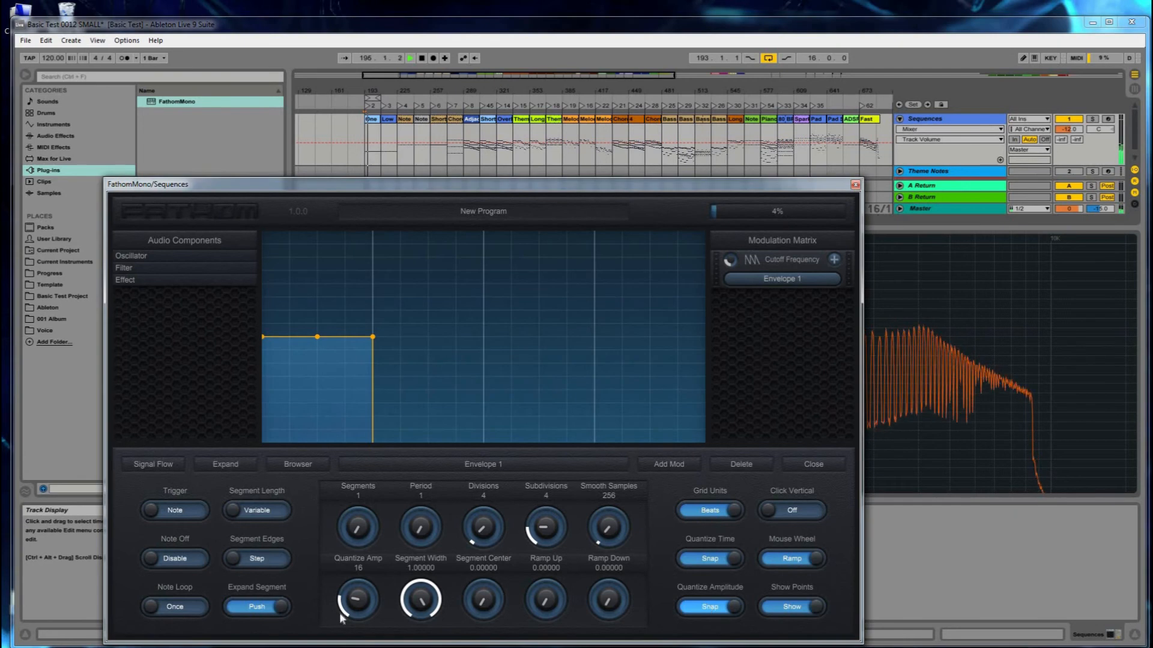
drag(359, 598, 361, 605)
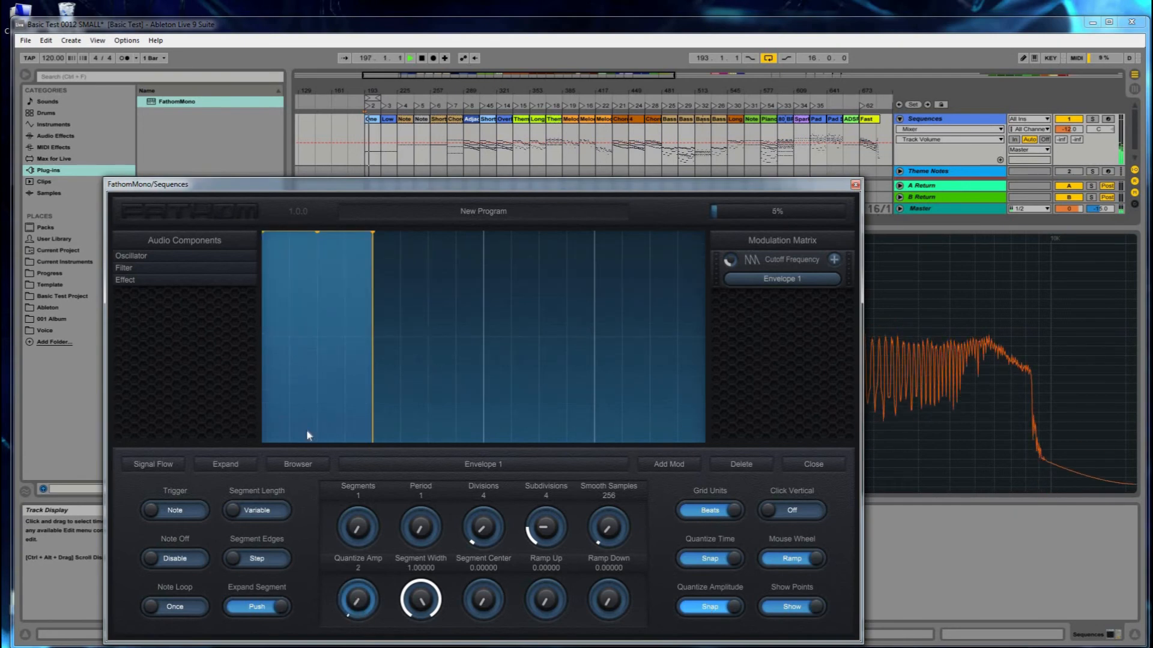
click(276, 411)
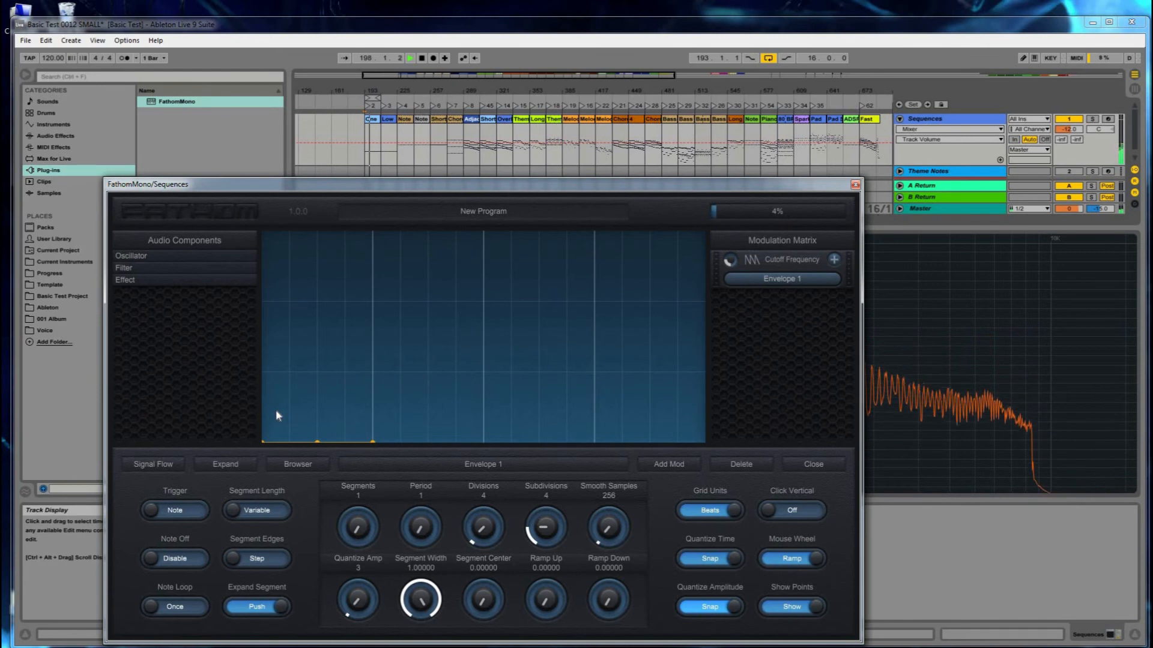
Shape the envelope segment as a concave decay from one-third height to zero, and replay from the first locator
scroll(276, 412, up, 1)
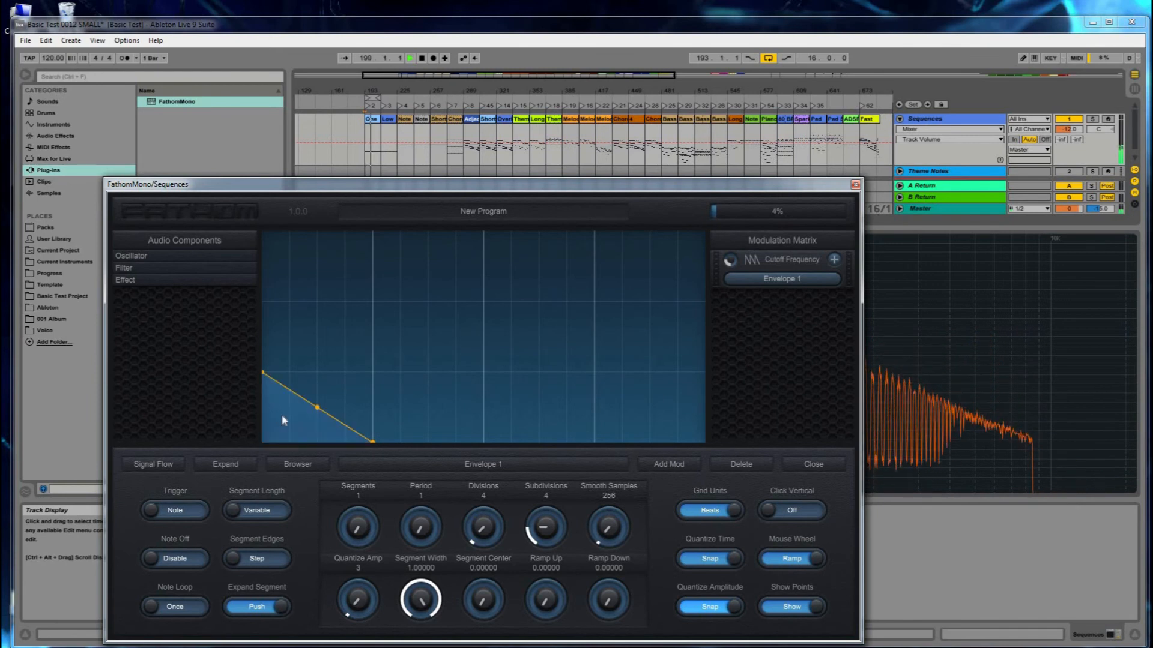
mouse_move(317, 409)
mouse_down()
mouse_move(319, 340)
mouse_move(316, 399)
mouse_move(300, 410)
mouse_up()
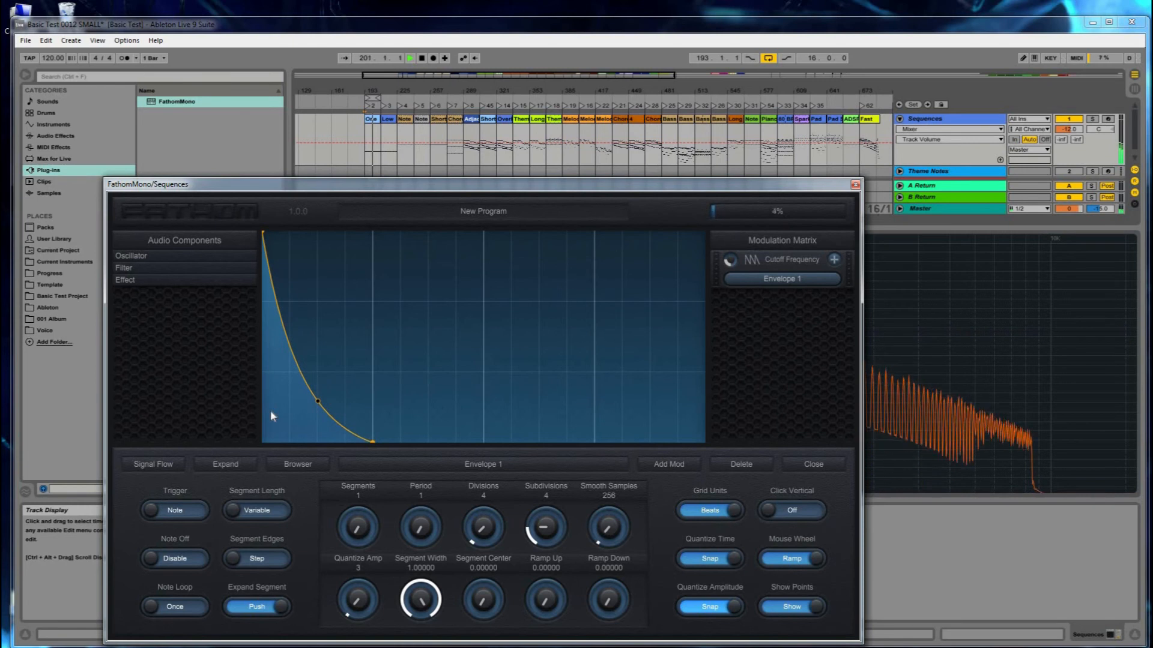
scroll(271, 410, down, 2)
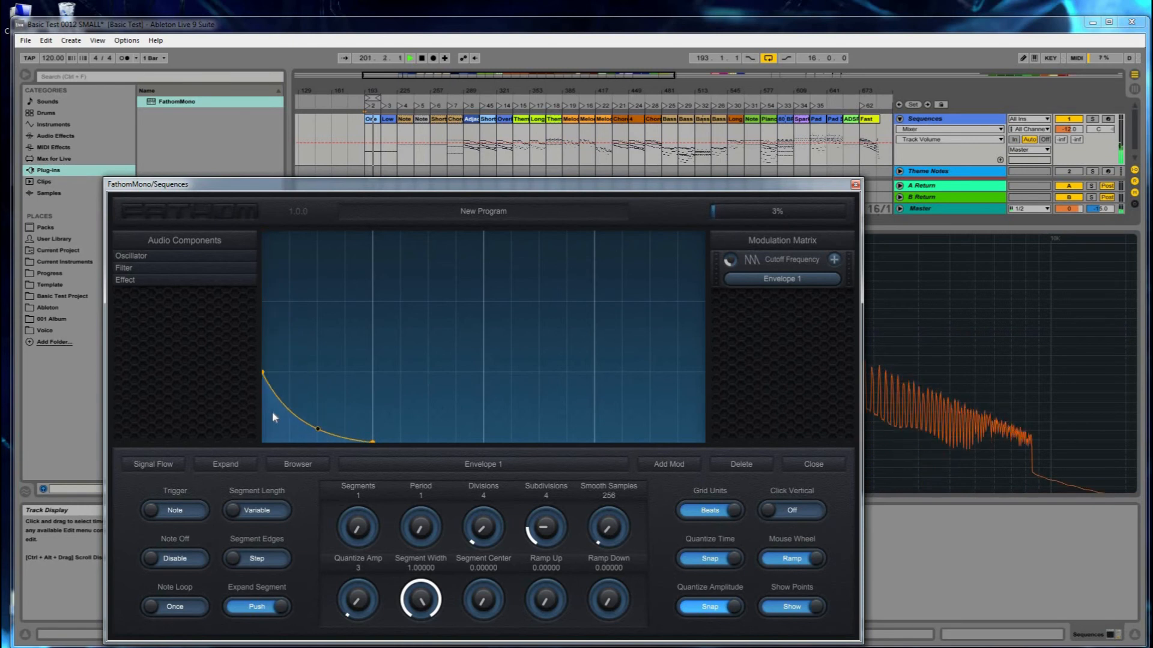
click(370, 107)
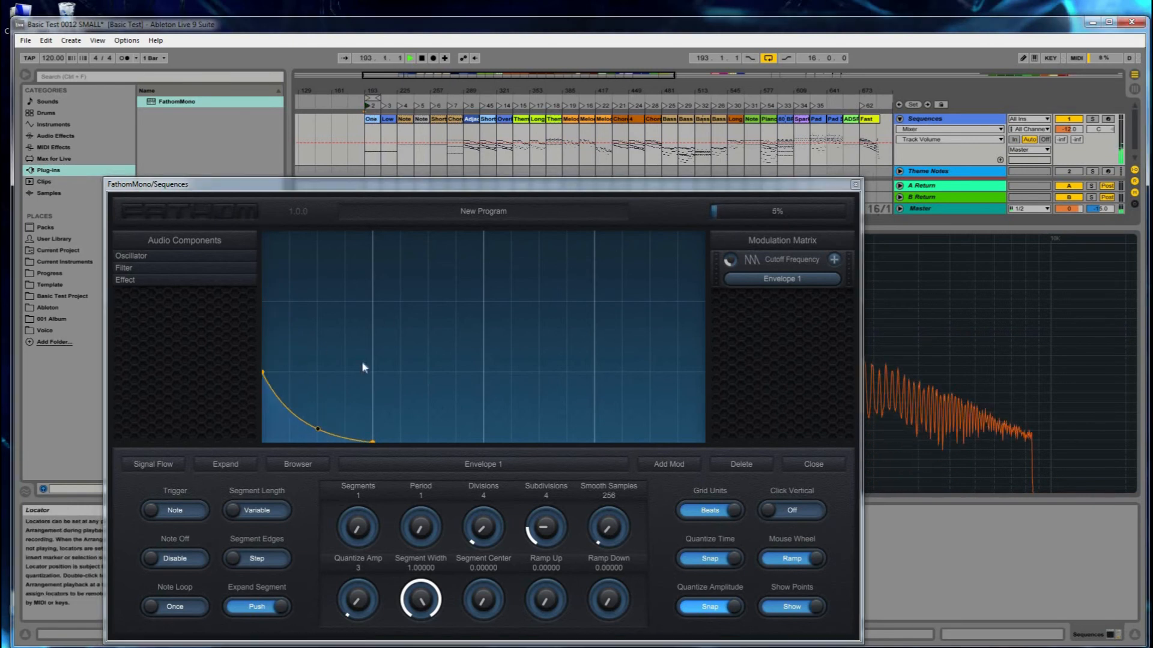
Set Envelope 1's Trigger to Song and lower the synth's Master Volume to 0.10 in the signal flow view
click(174, 511)
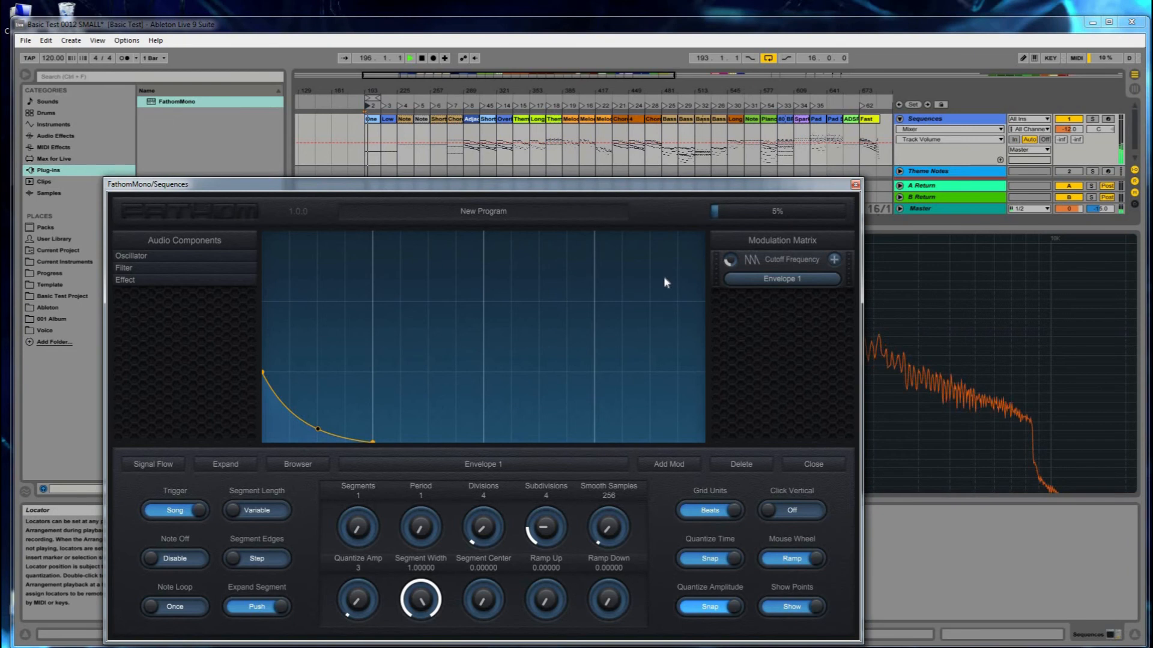
right_click(435, 482)
right_click(392, 583)
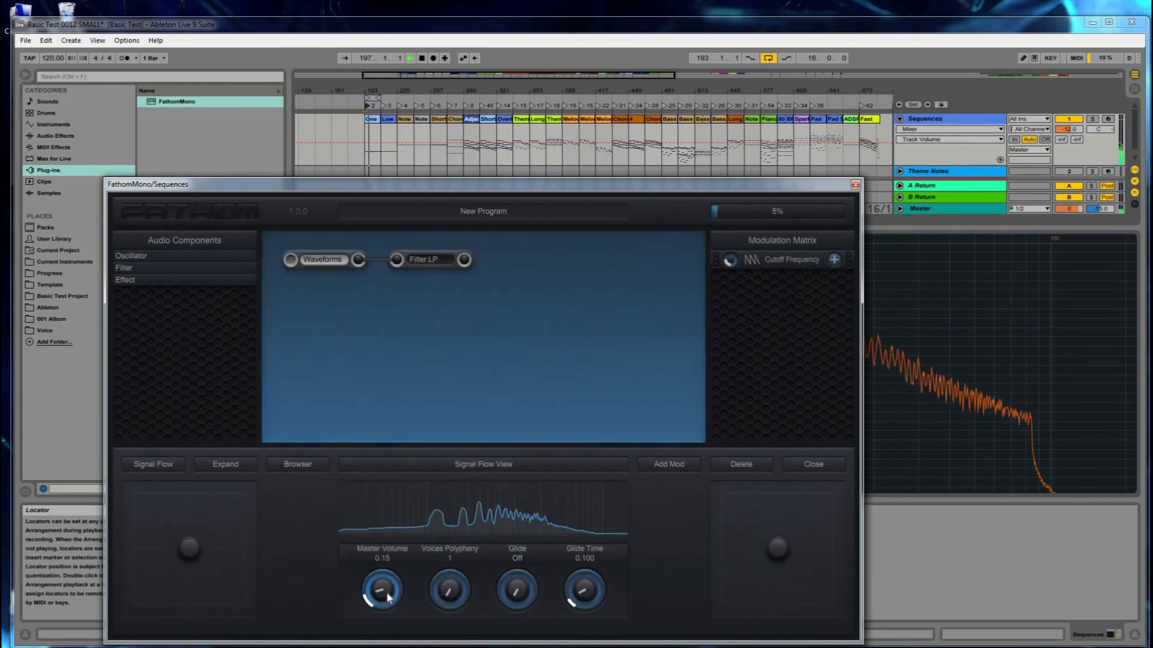
drag(387, 593, 387, 601)
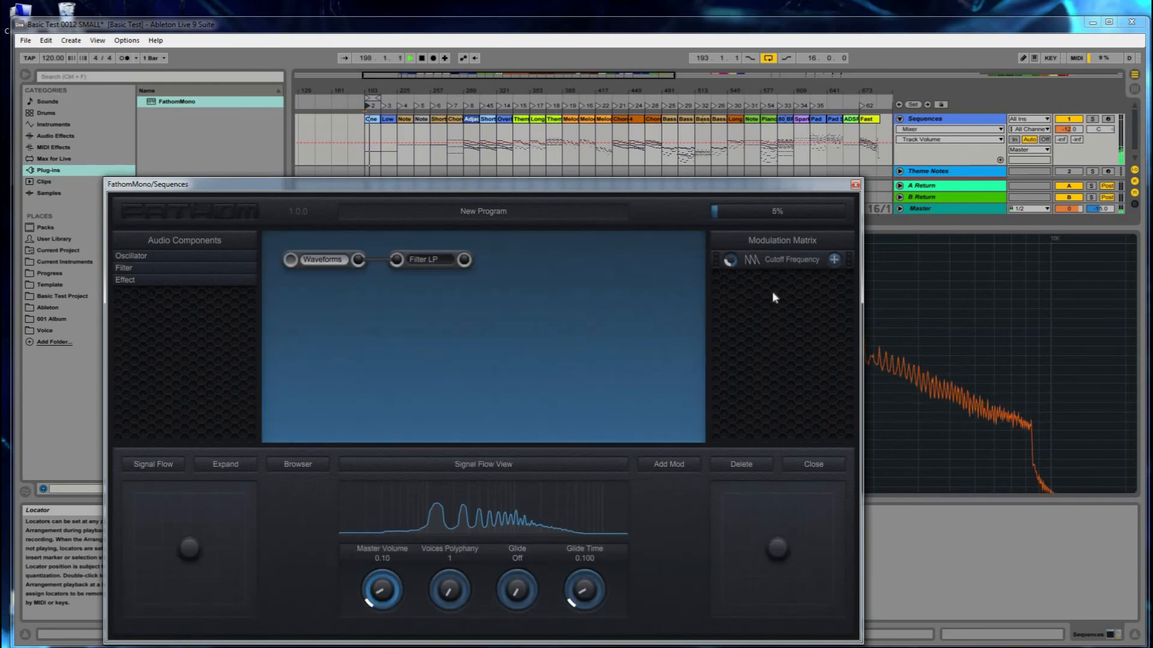
Reopen Envelope 1, expand it to 3 segments with the second peak at two-thirds and the third at full height, and stop playback
click(749, 260)
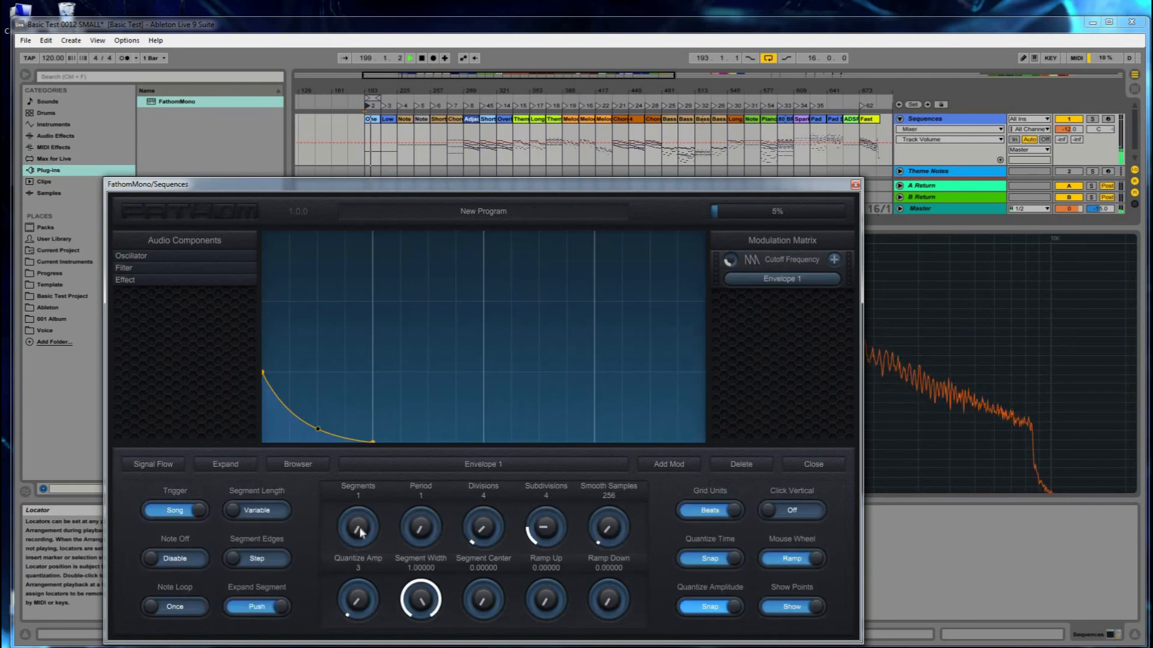
scroll(358, 527, up, 2)
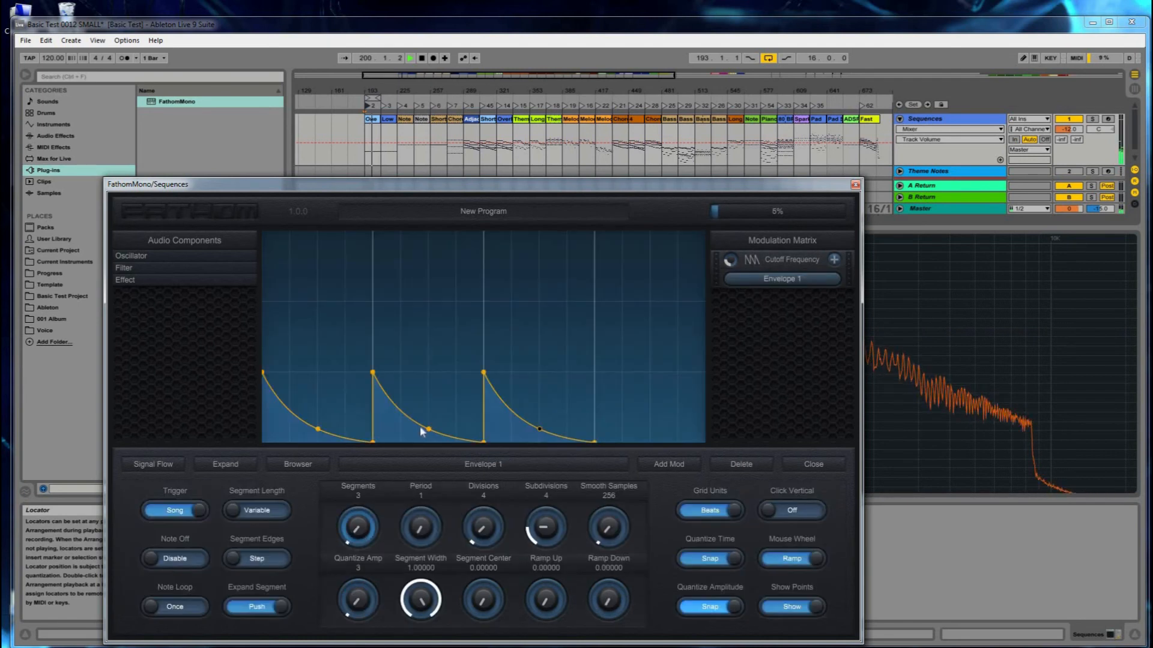
scroll(488, 430, up, 2)
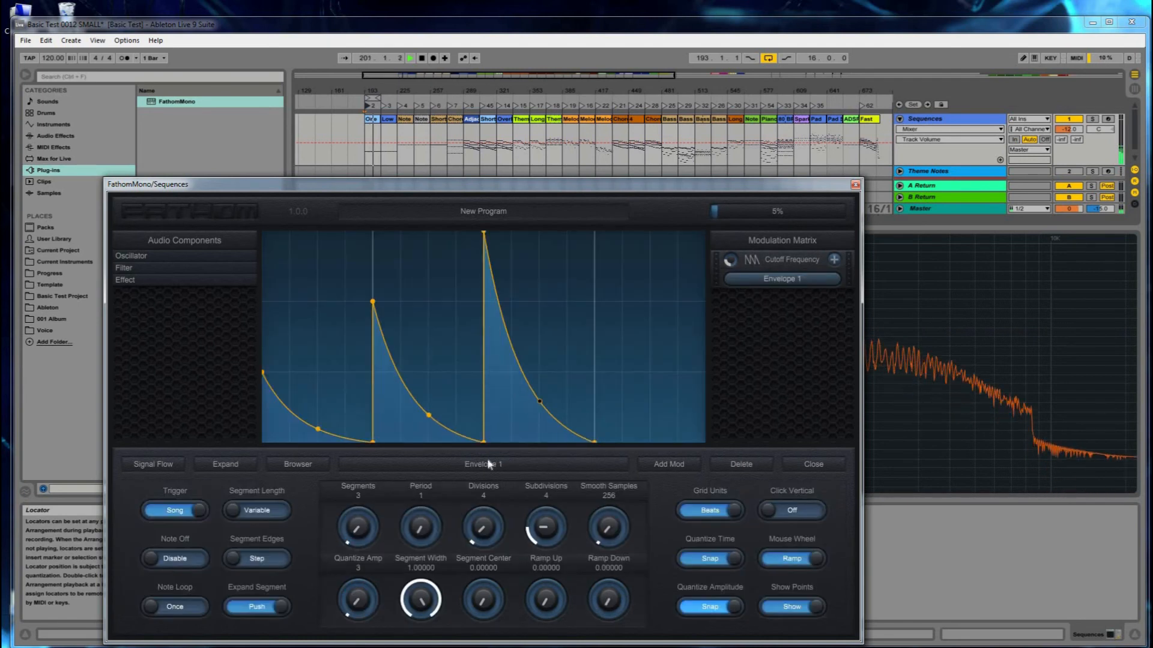
click(422, 58)
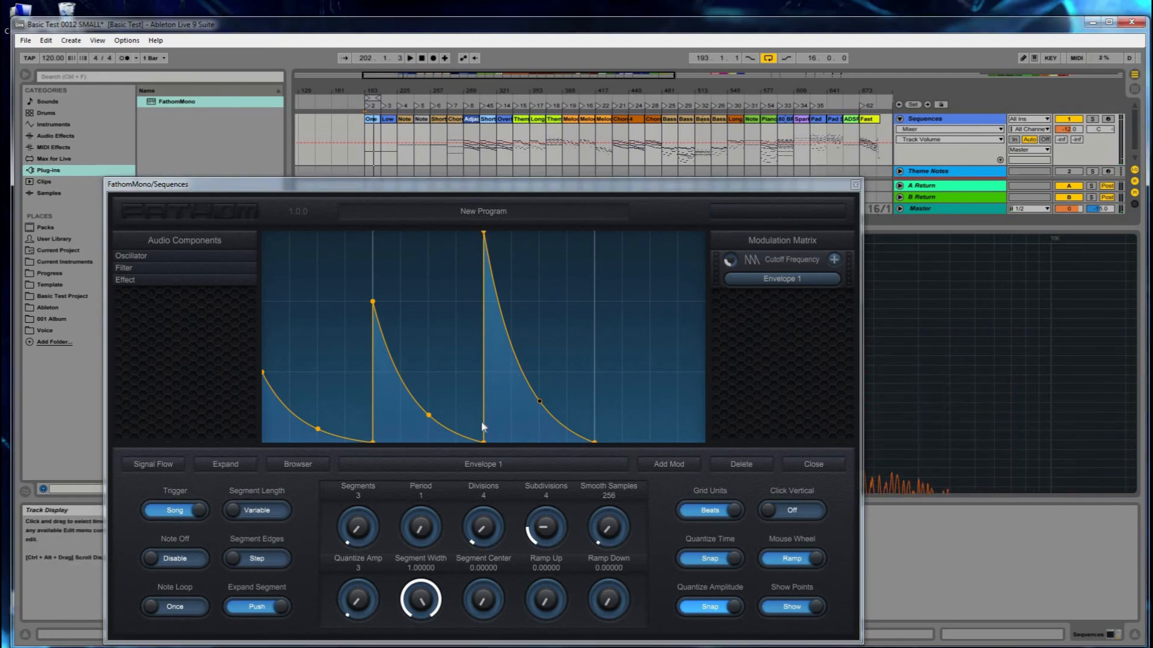
Play from the first locator, try widening the second envelope segment by one major grid division, restore its width and stop playback
mouse_move(484, 443)
mouse_down()
mouse_move(587, 442)
mouse_move(487, 442)
mouse_up()
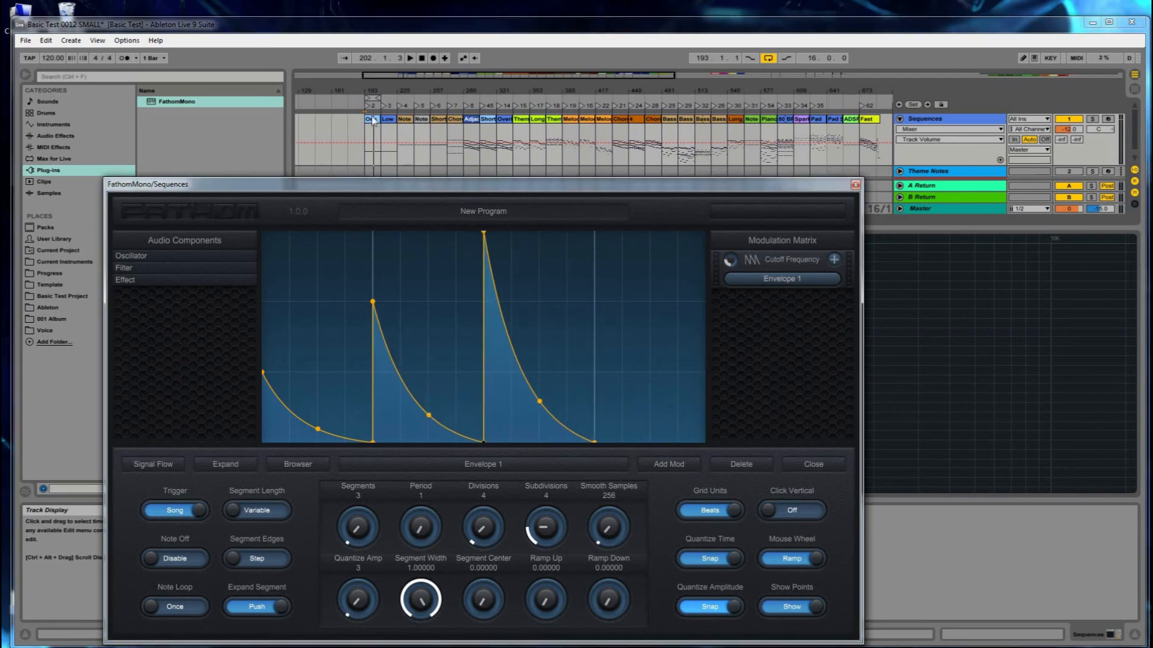
key(space)
drag(483, 443, 594, 443)
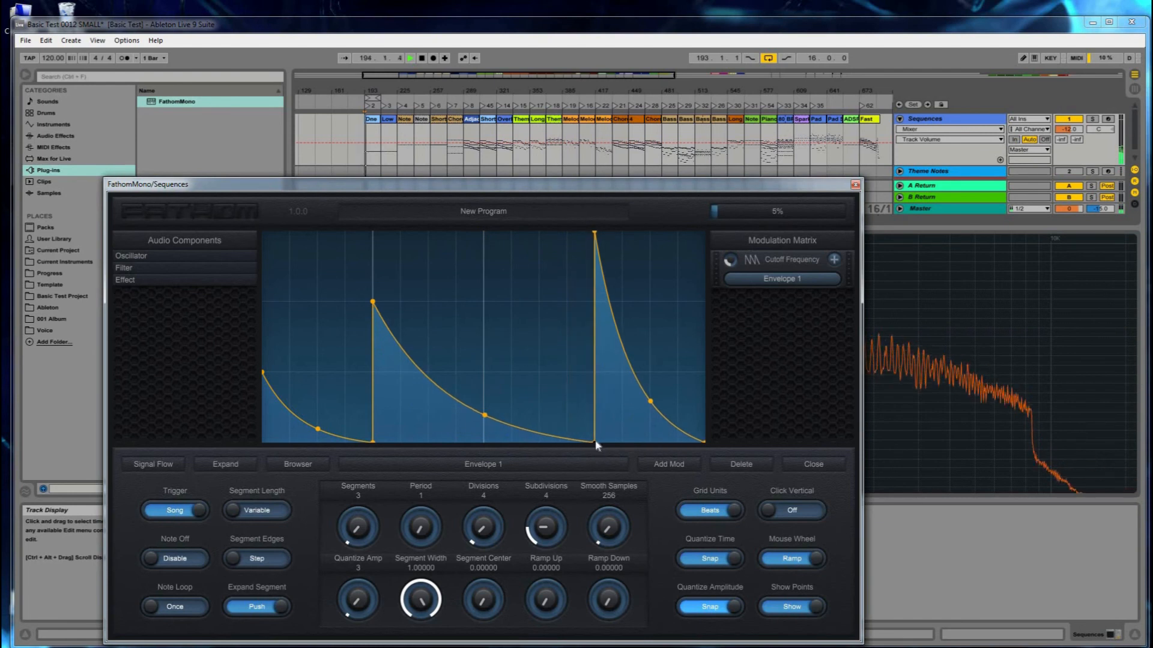
drag(424, 446, 481, 442)
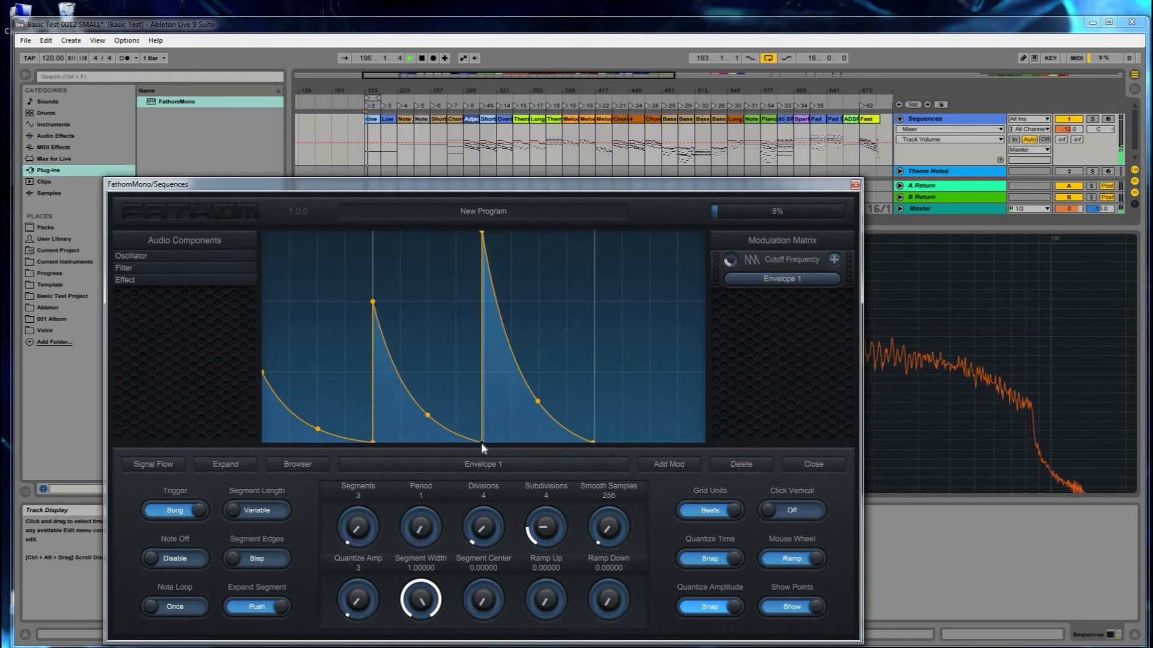
click(422, 58)
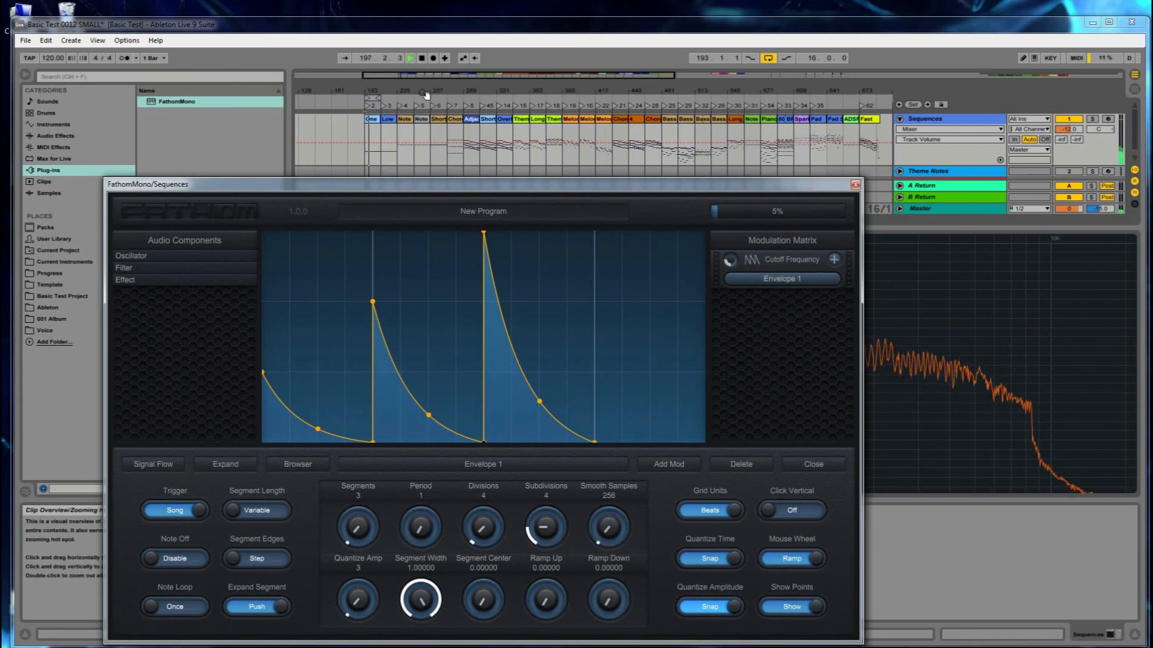
Increase the envelope's Segments gradually to 16 to repeat the three-peak pattern, and reduce the number again
click(594, 443)
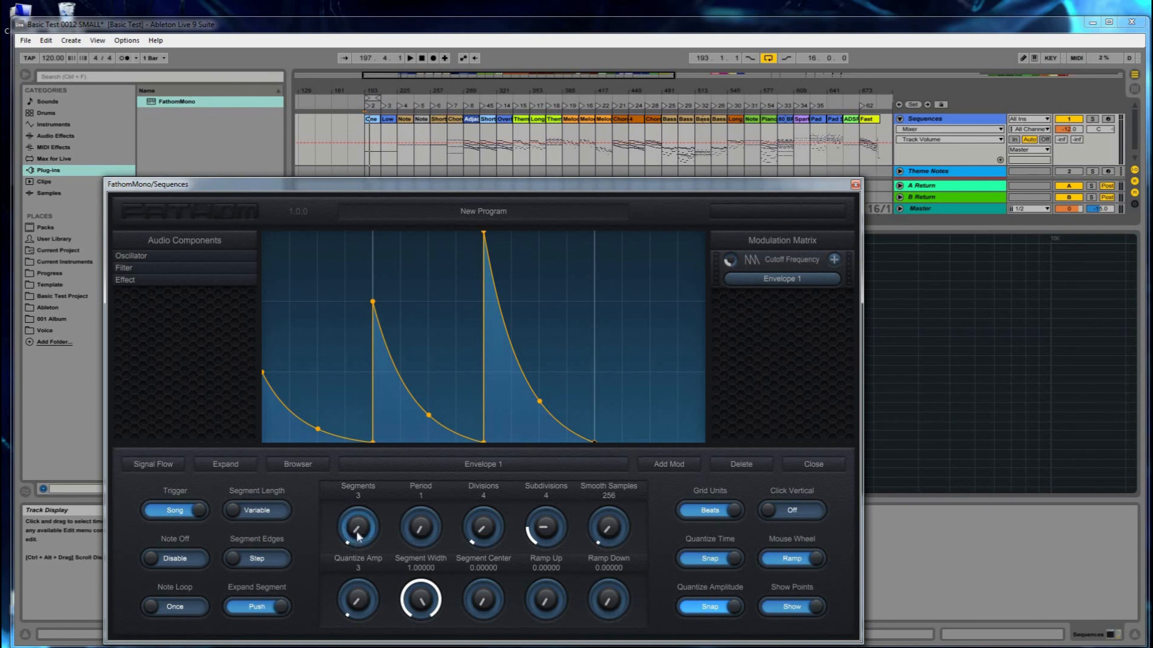
scroll(358, 536, up, 1)
scroll(359, 537, up, 1)
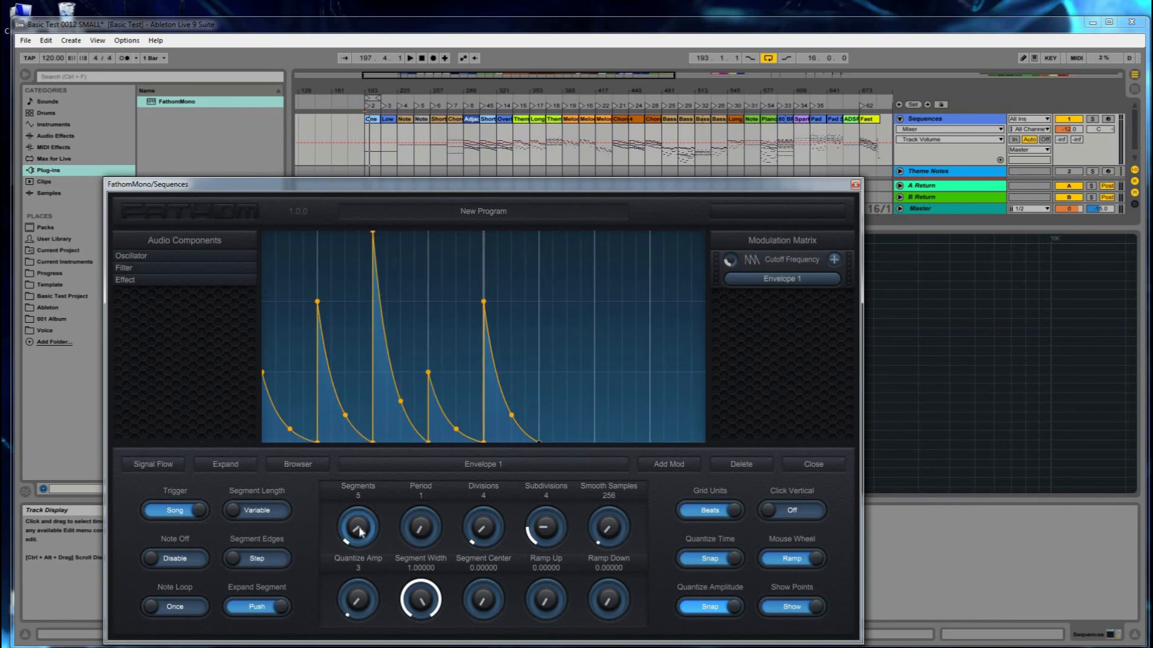
scroll(361, 533, up, 2)
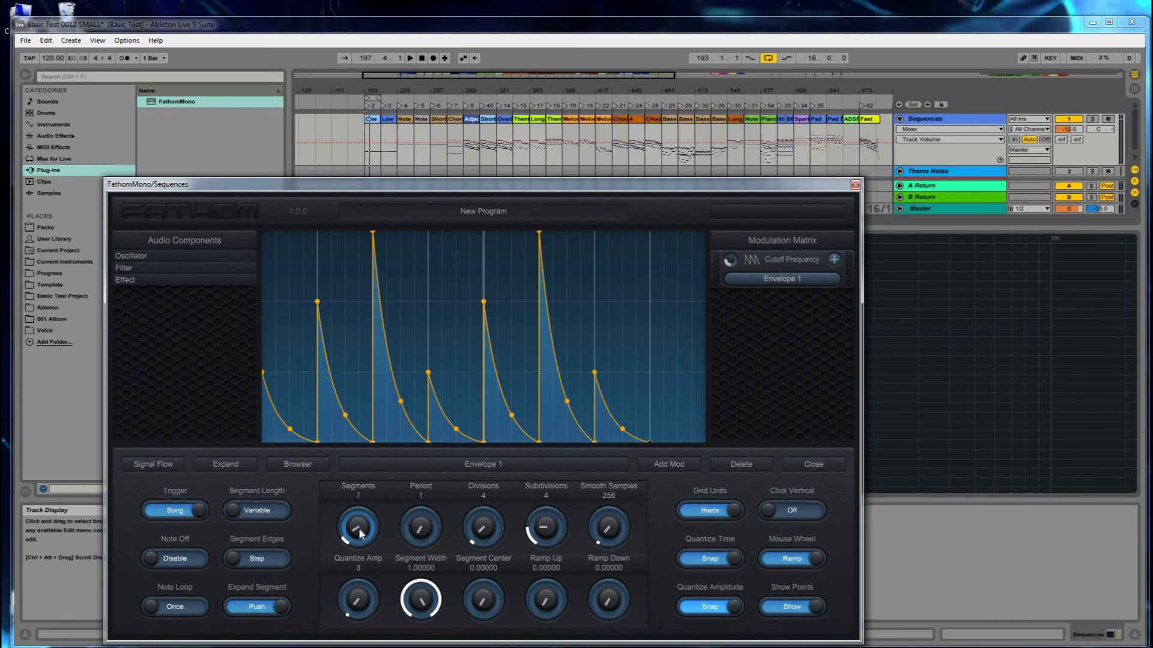
scroll(361, 533, up, 3)
scroll(361, 533, up, 5)
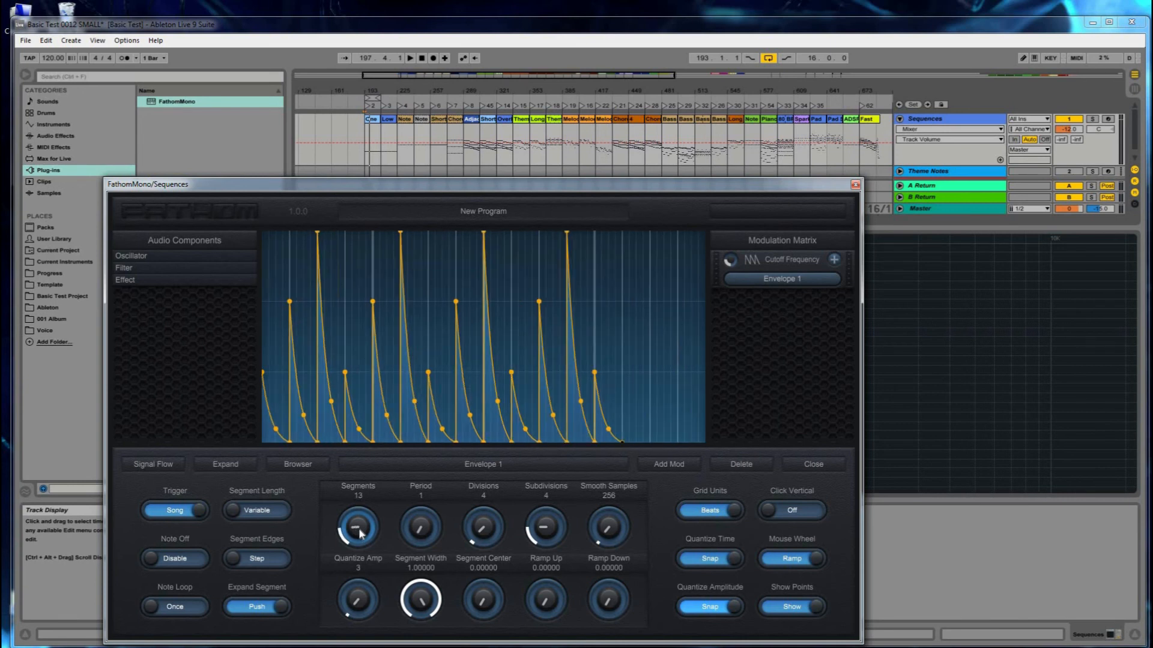
scroll(361, 533, up, 1)
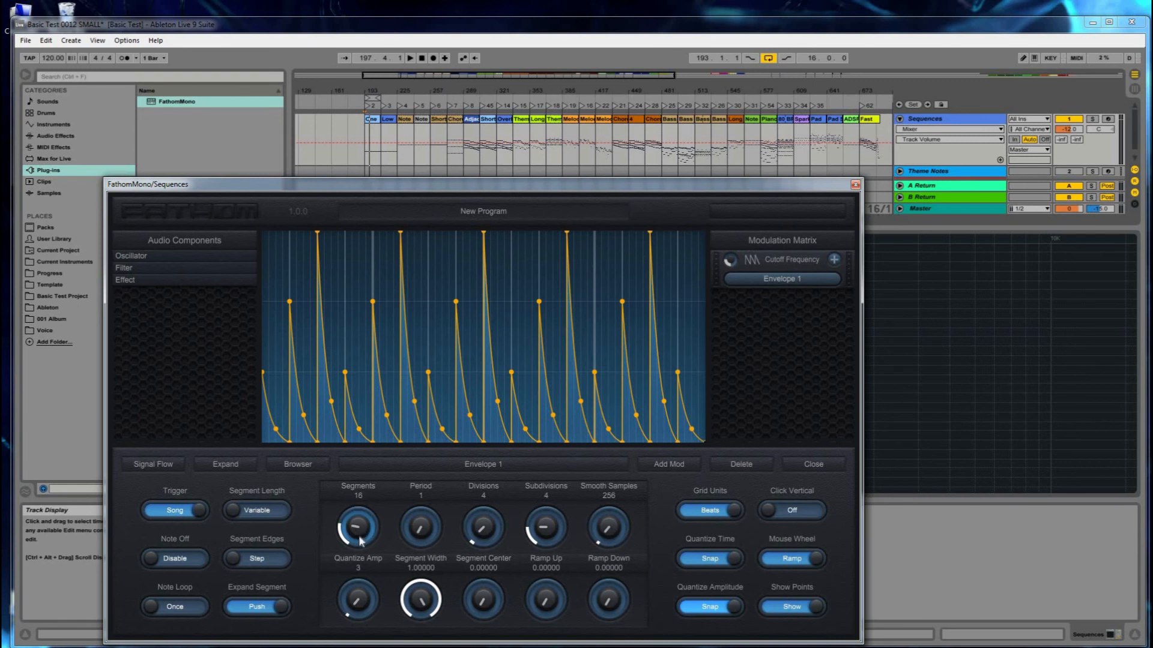
scroll(361, 534, down, 7)
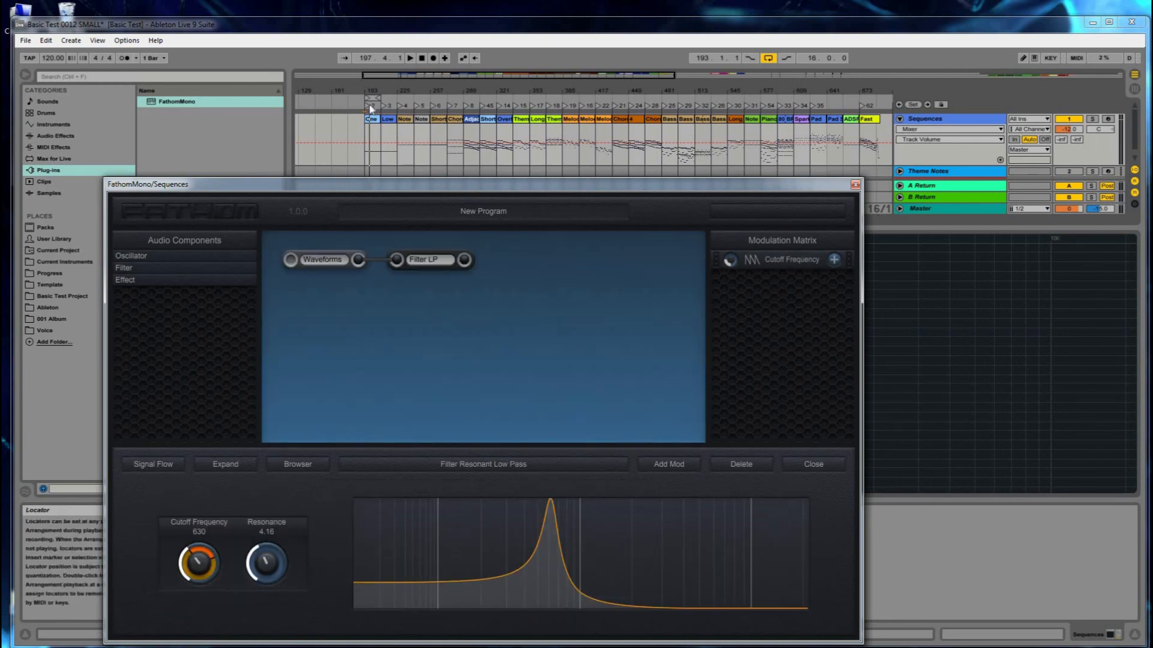
With the low-pass filter's controls open, play from the first locator and reduce the Cutoff Frequency modulation amount to 0.085
click(367, 164)
key(space)
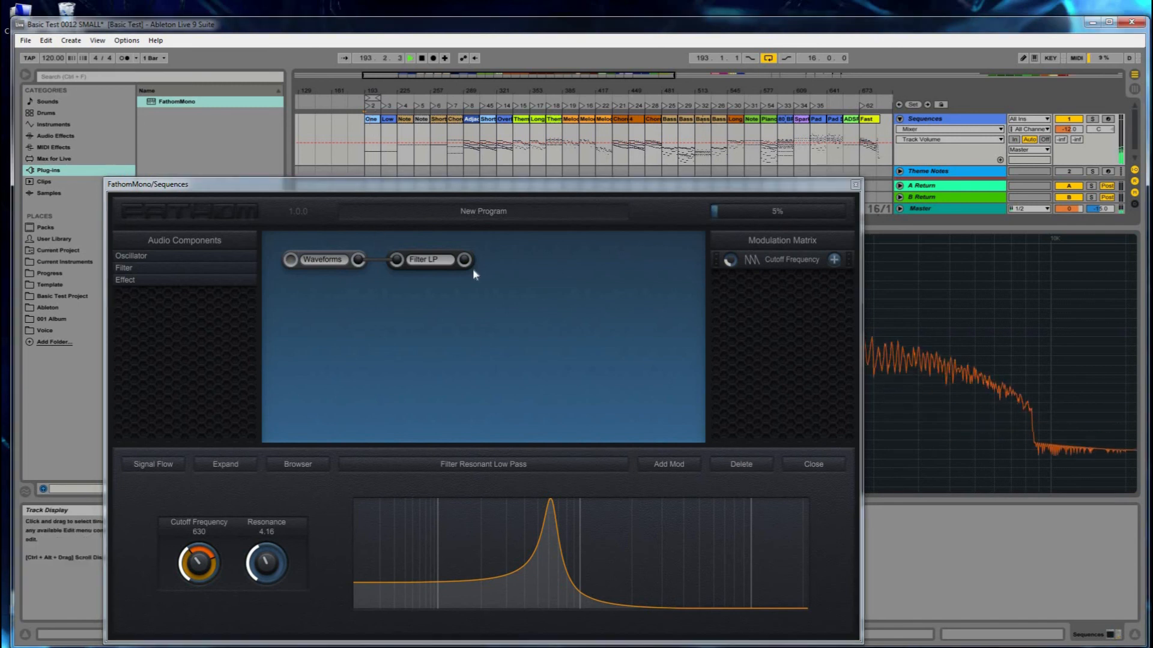
click(749, 265)
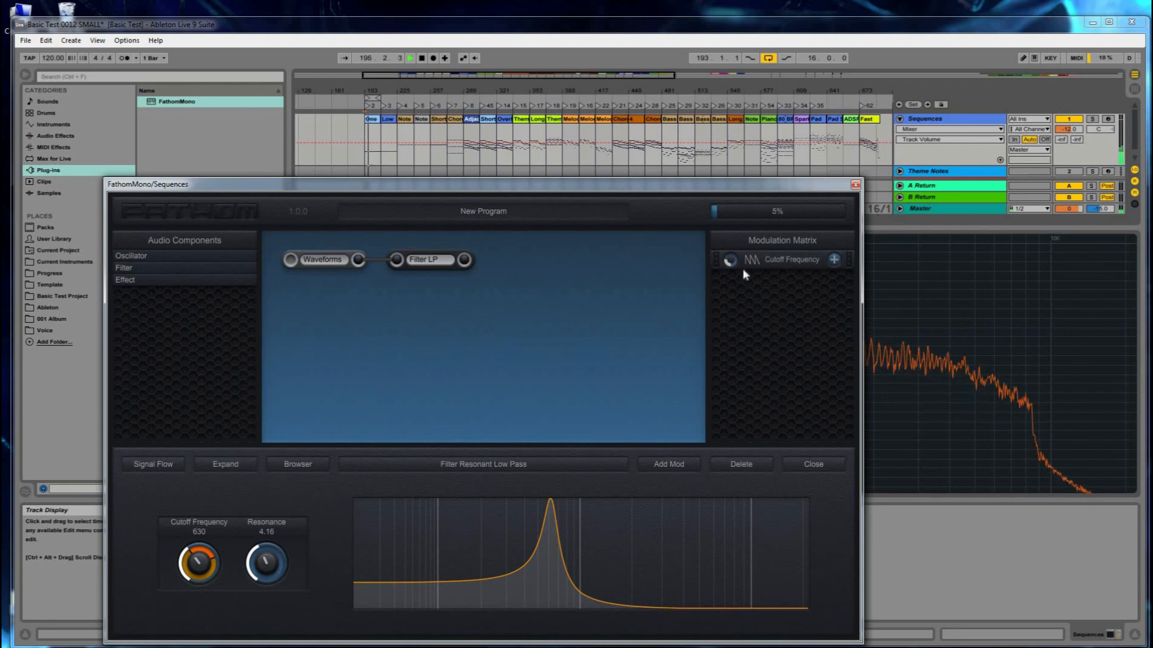
drag(731, 258, 734, 265)
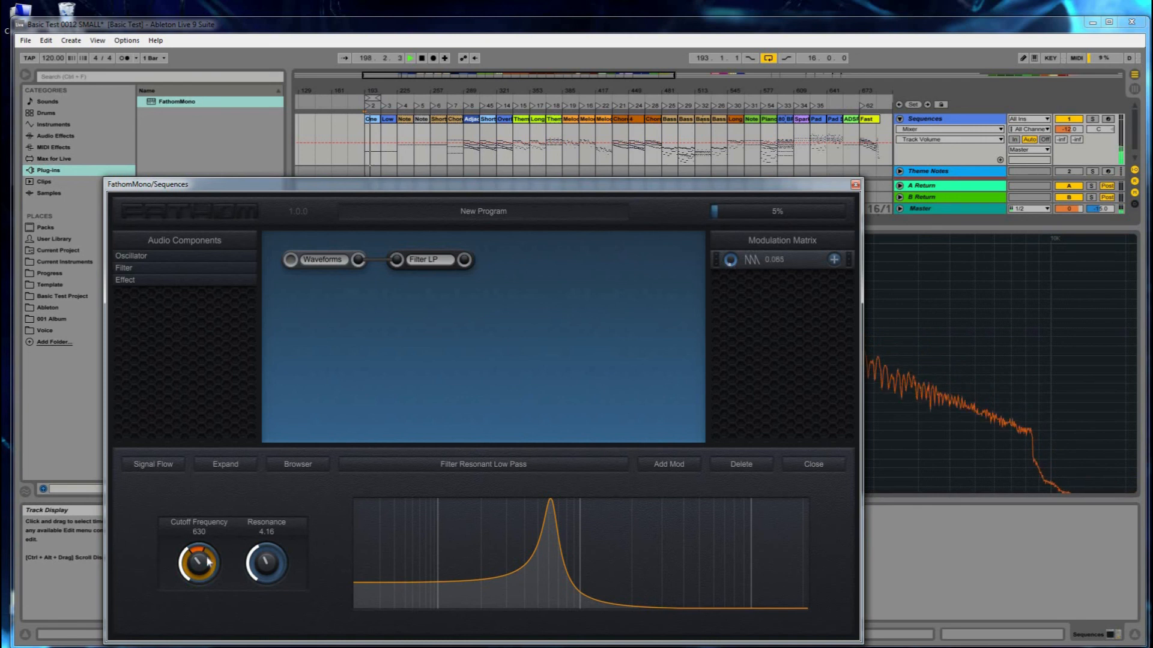
Lower the filter's Cutoff Frequency to 440 and raise its modulation amount to 0.812
drag(205, 566, 206, 576)
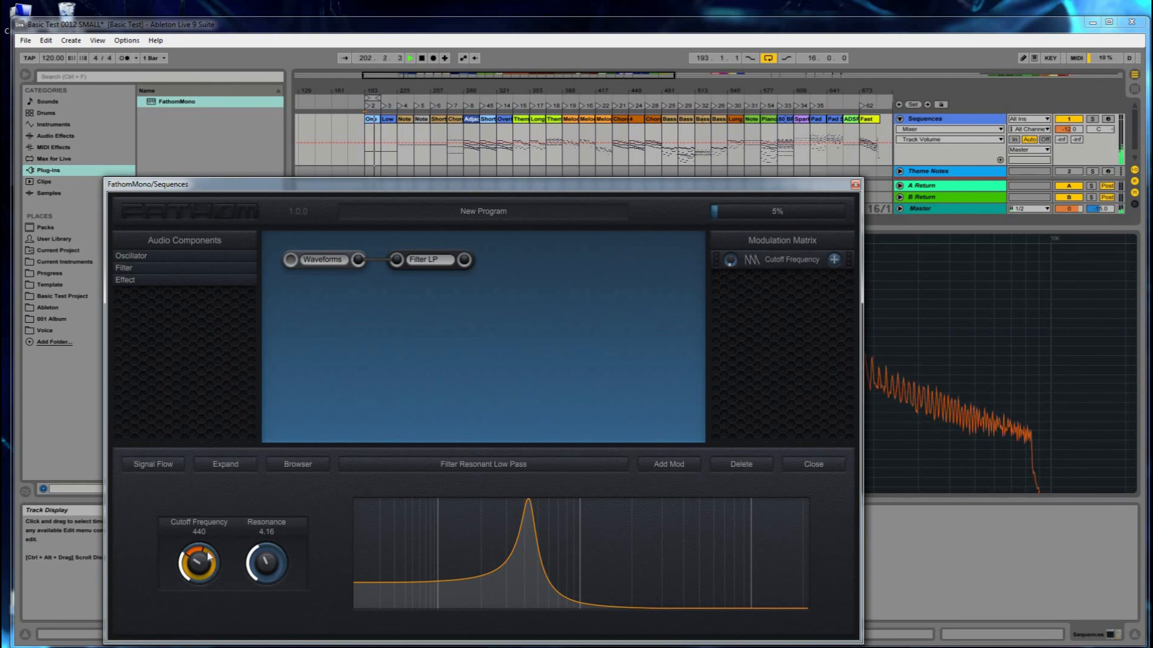
click(733, 262)
drag(734, 263, 743, 240)
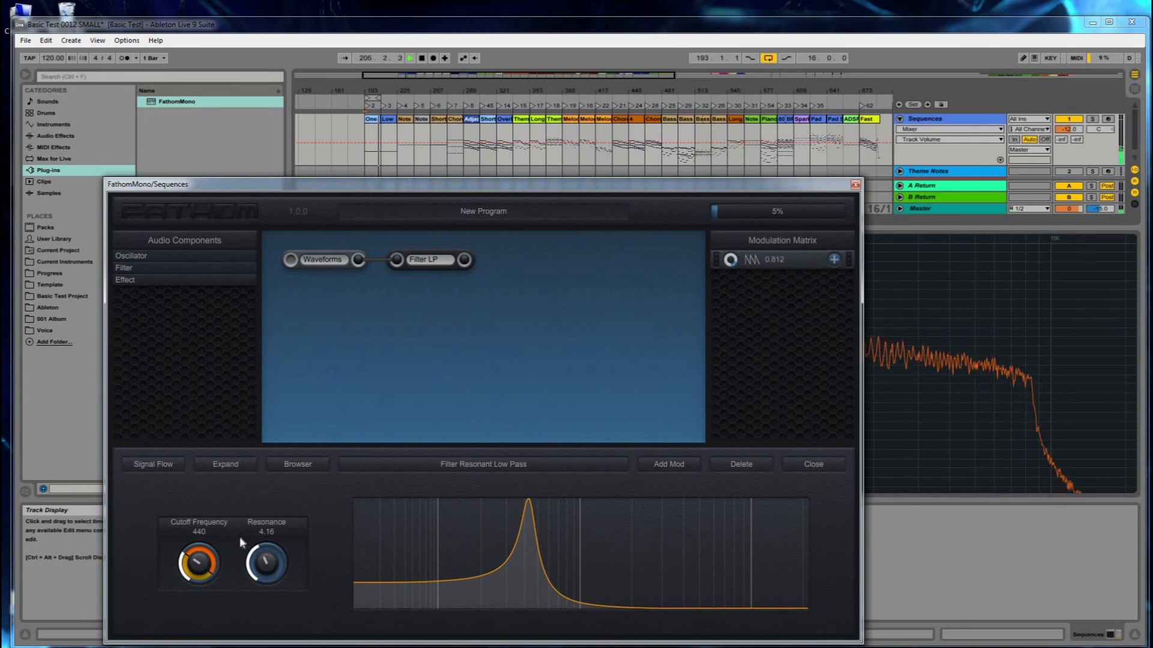